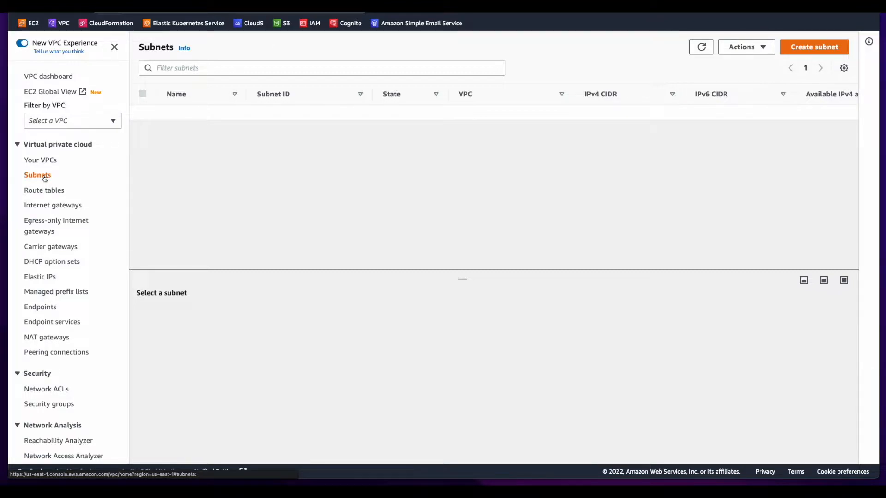
Start a new subnet in myVPC named Public1, in availability zone us-east-1a with IPv4 CIDR block 192.168.0.0/26.
click(792, 48)
click(206, 158)
click(206, 191)
click(185, 321)
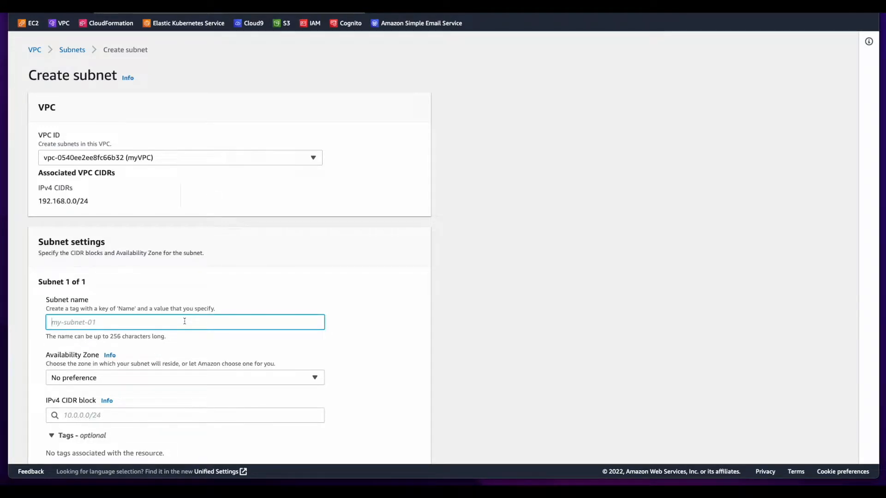
text(Public1)
scroll(230, 318, down, 2)
click(231, 313)
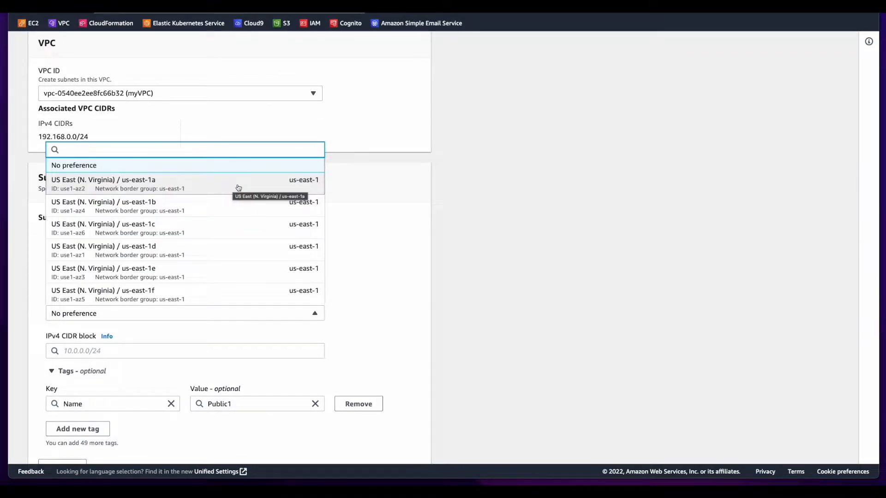
click(238, 188)
click(194, 351)
text(192.168.0.0/26)
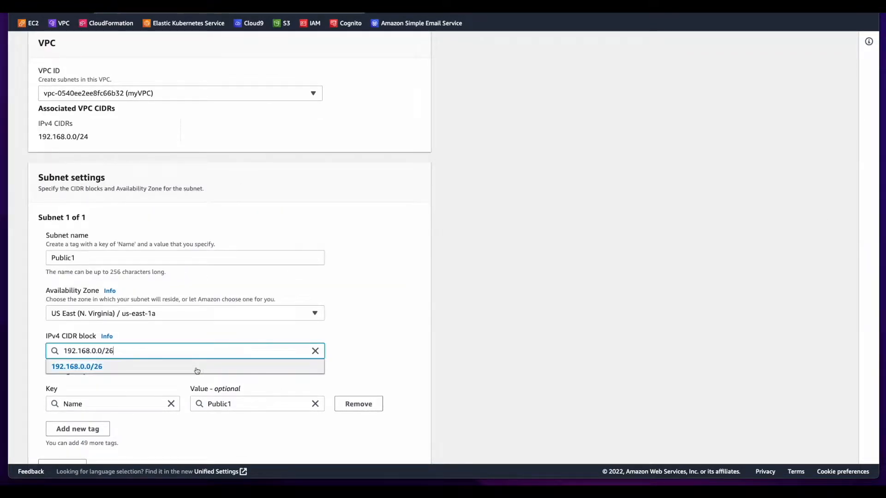
click(161, 368)
Add a second subnet named Public2 in availability zone us-east-1b with IPv4 CIDR block 192.168.0.64/26.
scroll(139, 392, down, 2)
click(73, 406)
scroll(258, 378, down, 3)
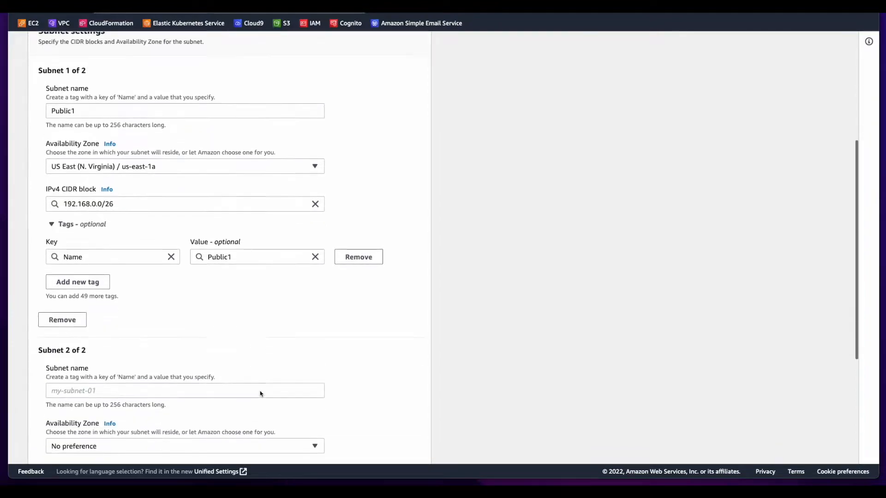
click(254, 320)
text(Publi)
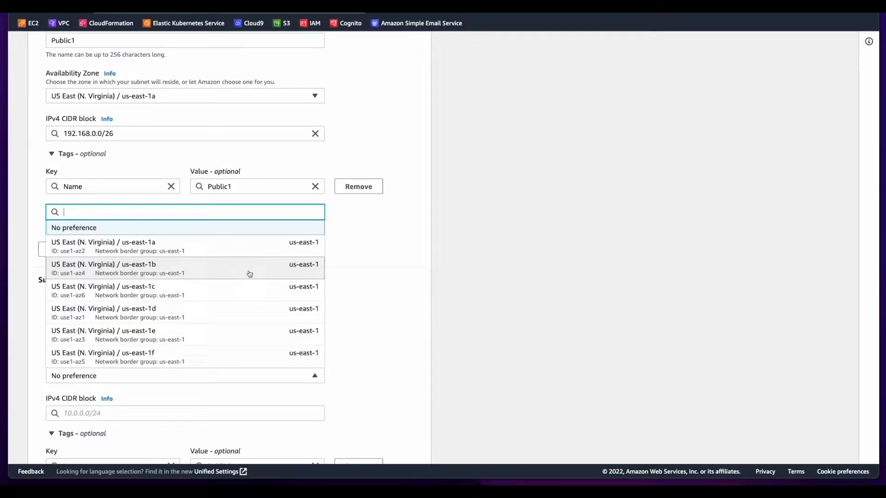
click(249, 274)
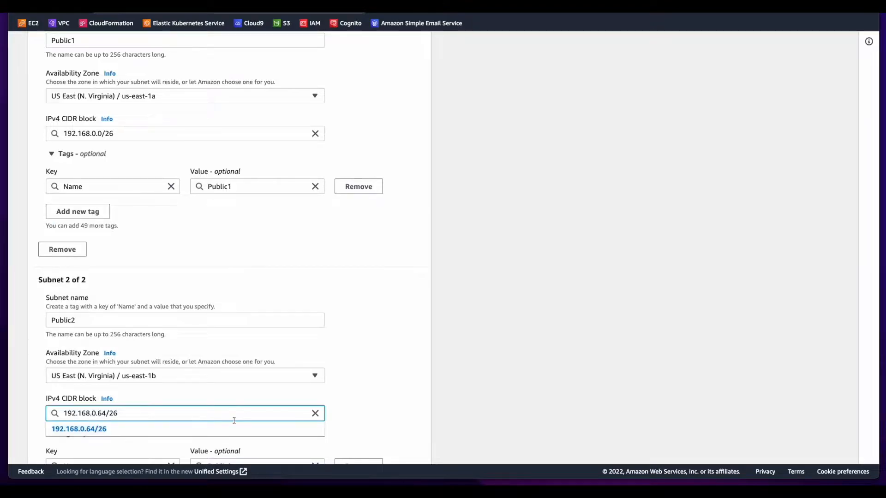
click(129, 429)
Add a third subnet named Private1 in availability zone us-east-1a with IPv4 CIDR block 192.168.0.128/26.
scroll(136, 419, down, 3)
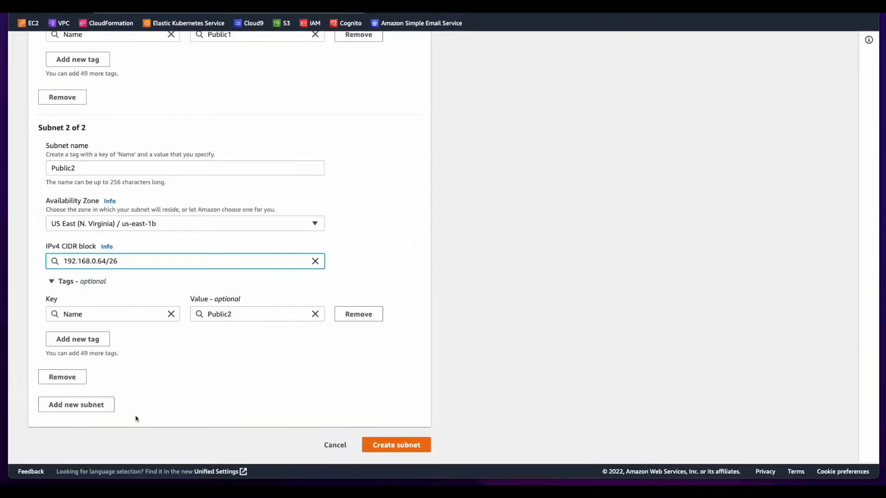
click(94, 406)
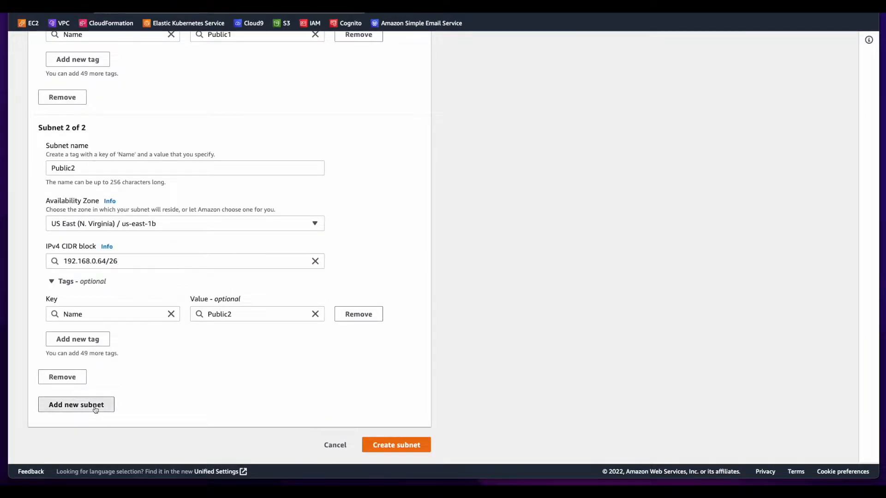
text(Private1)
click(221, 245)
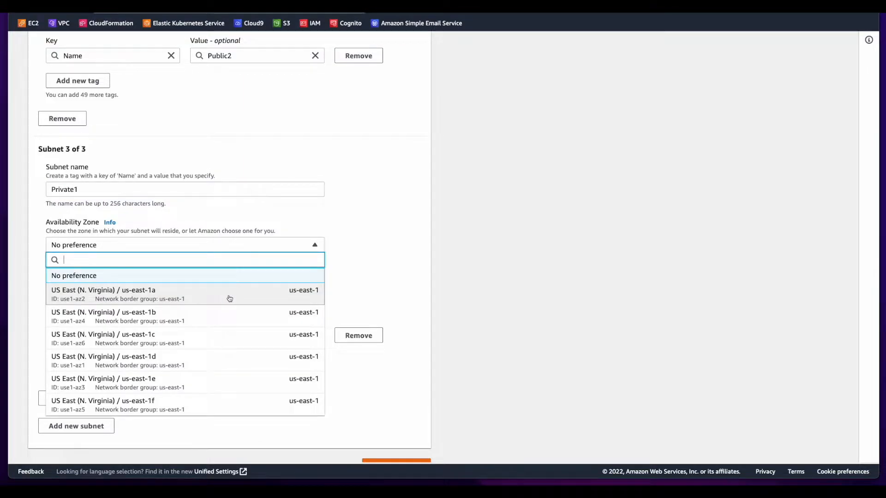
click(230, 299)
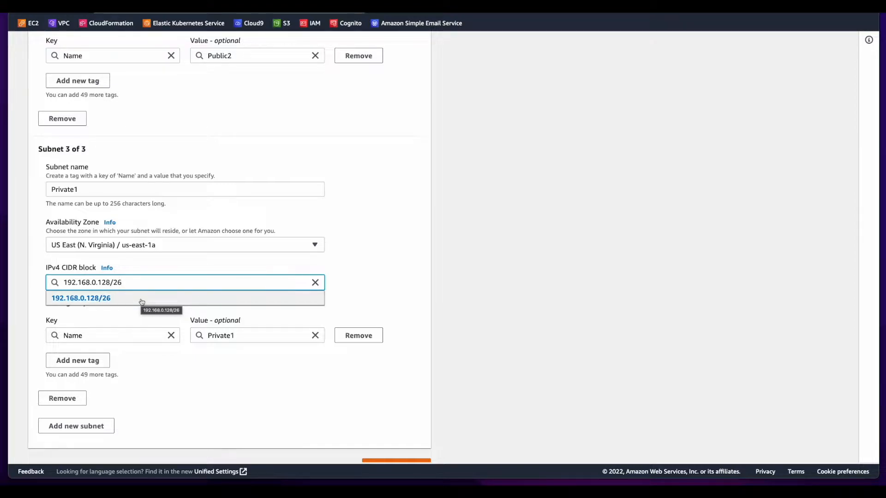
click(142, 299)
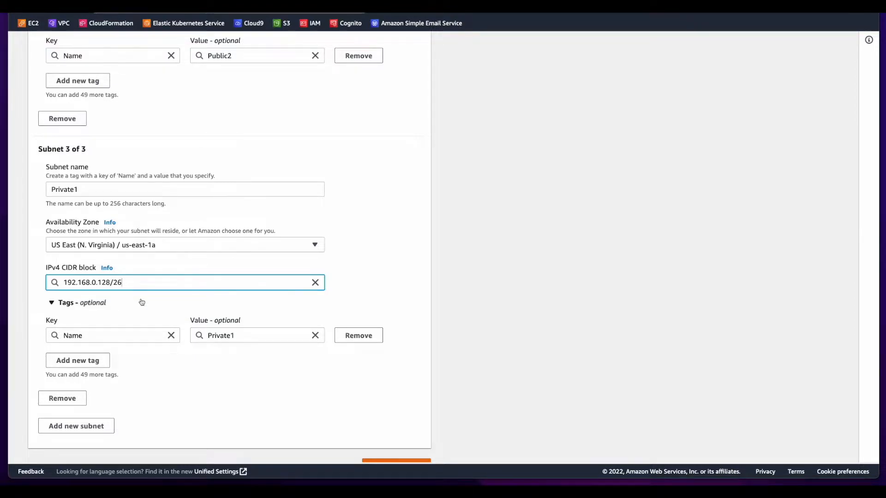
Add a fourth subnet named Private2 in us-east-1b with IPv4 CIDR block 192.168.0.192/26, and create all the subnets.
click(76, 426)
text(Private2)
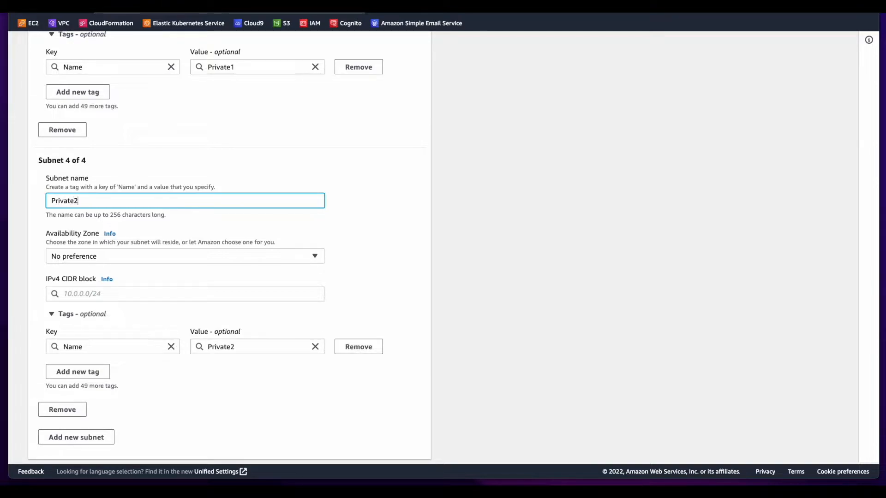
click(212, 256)
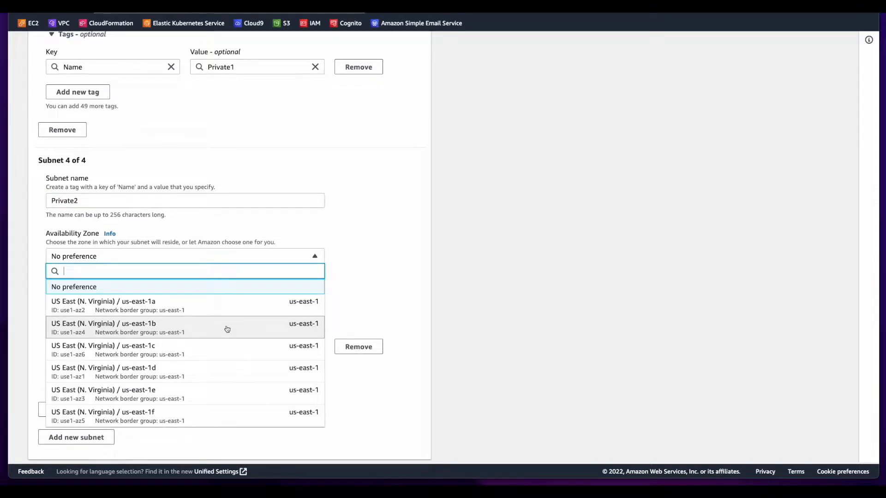
click(227, 328)
click(139, 295)
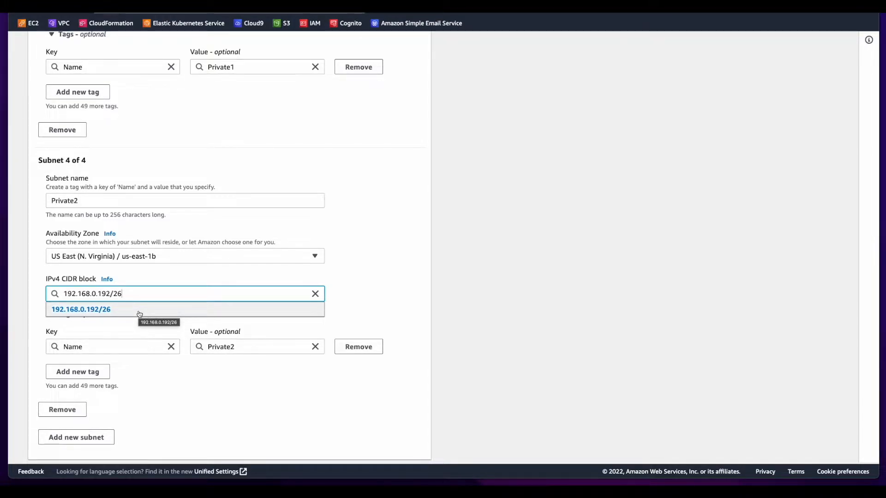
click(138, 310)
scroll(424, 447, down, 1)
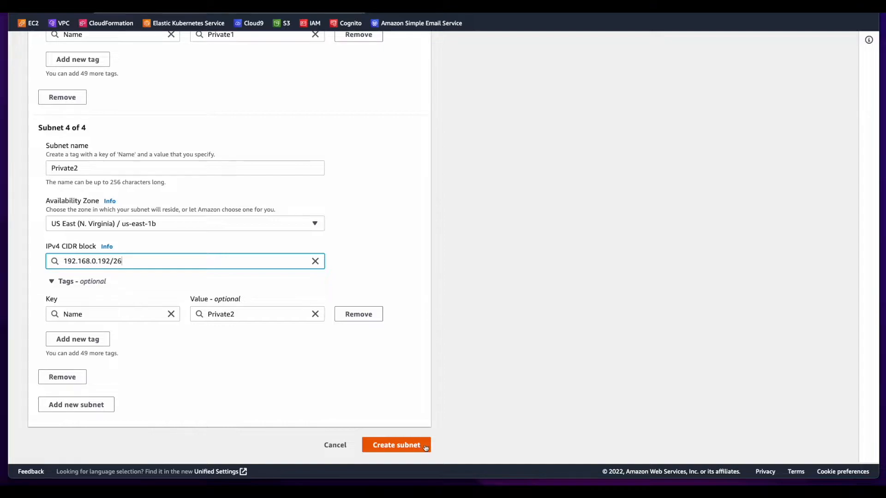
click(397, 445)
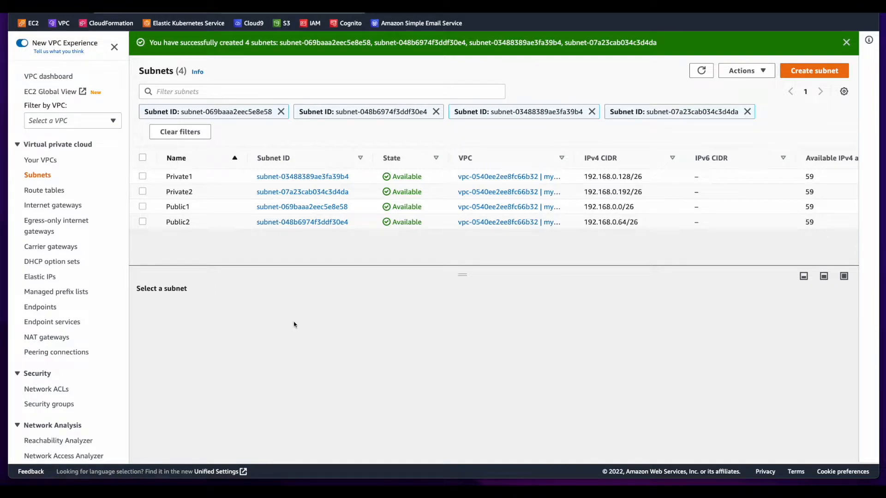
Create an internet gateway named myIGW.
click(77, 209)
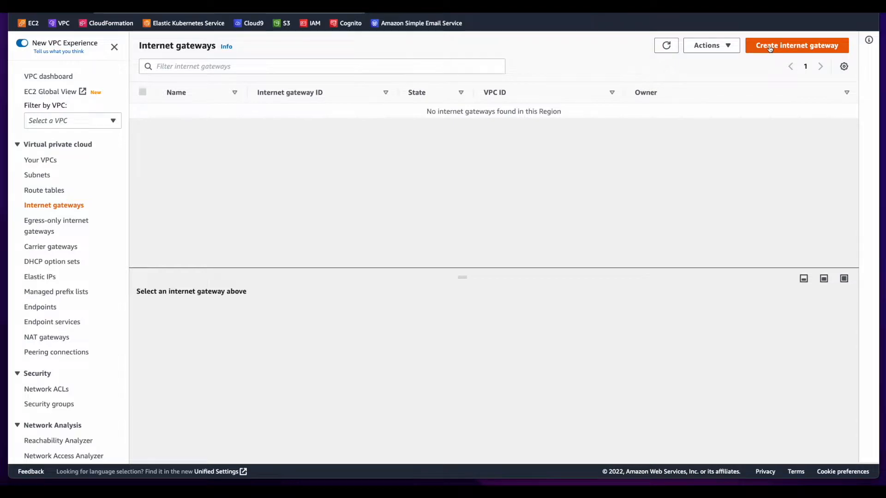
click(770, 46)
text(myIG)
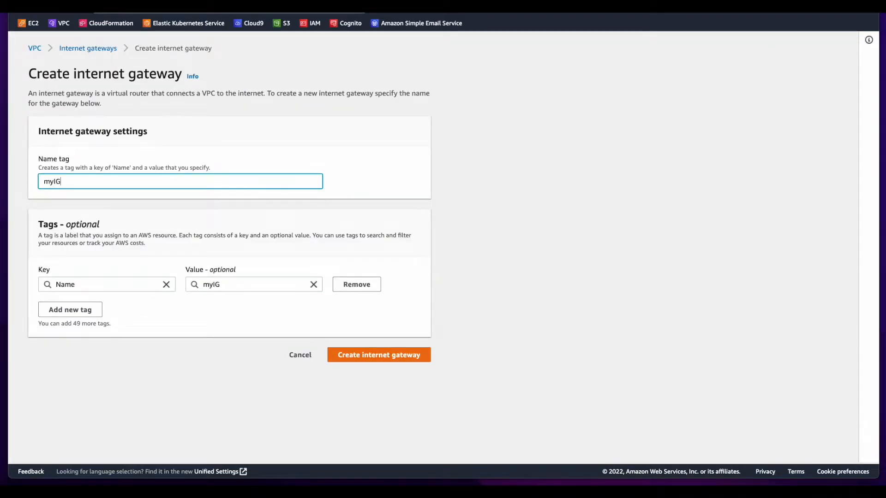
text(W)
click(422, 360)
Attach the myIGW internet gateway to myVPC.
click(810, 98)
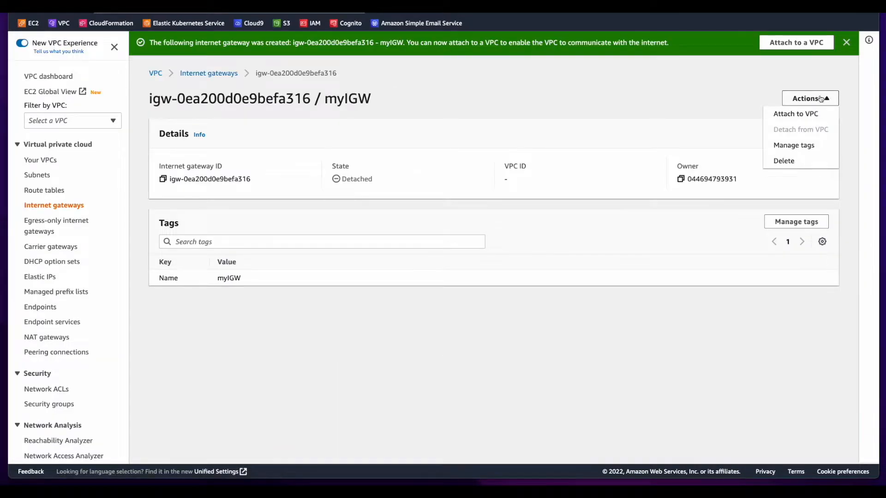
click(790, 113)
click(191, 169)
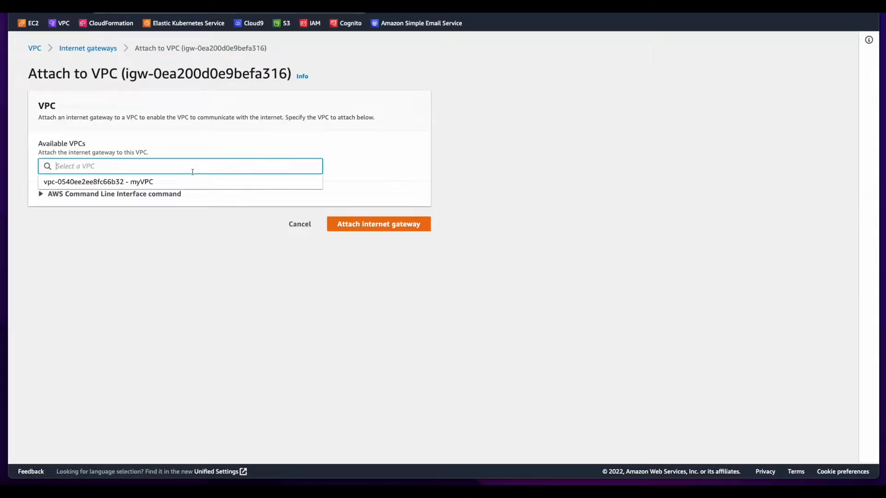
click(185, 181)
click(412, 224)
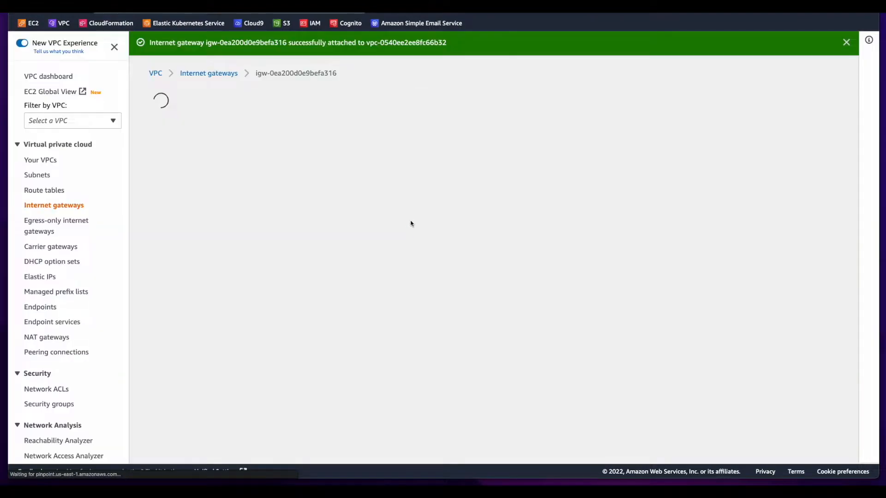
Name the main route table of myVPC Default.
click(38, 193)
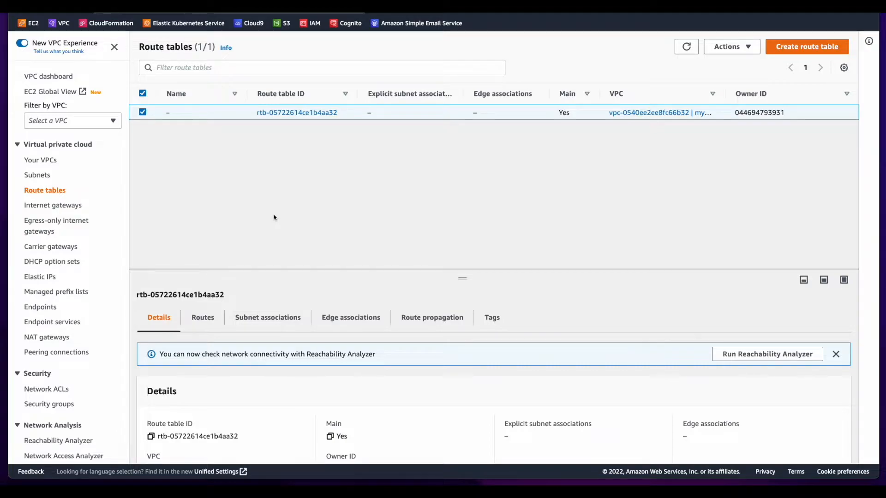
click(176, 112)
text(Default)
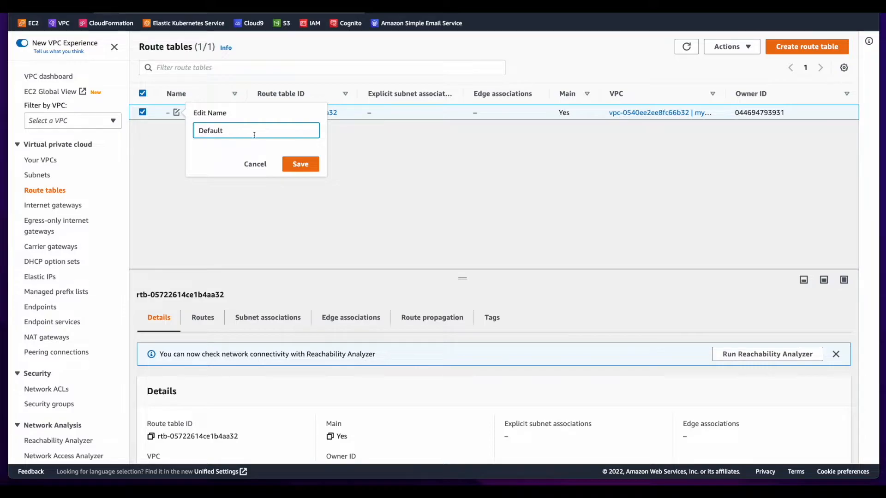
click(296, 174)
Create a route table named Public_RT in myVPC and dismiss the notification.
click(807, 46)
click(287, 181)
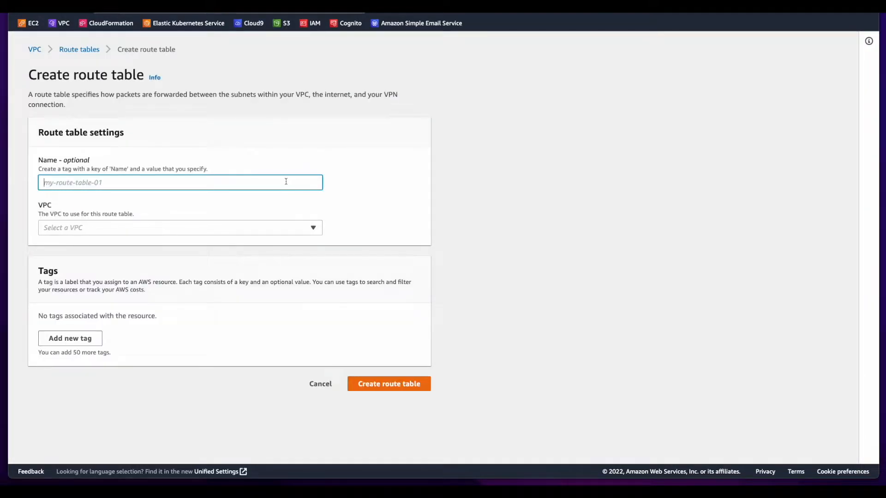
text(Public_RT)
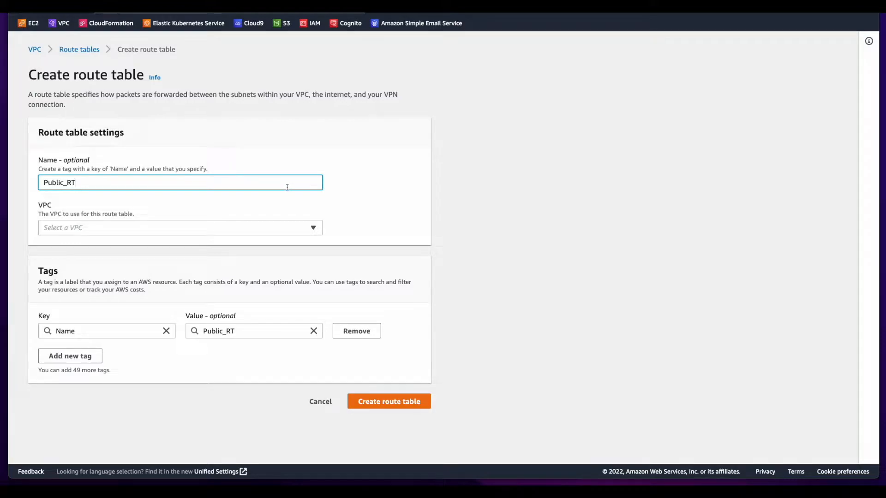
click(292, 227)
click(244, 259)
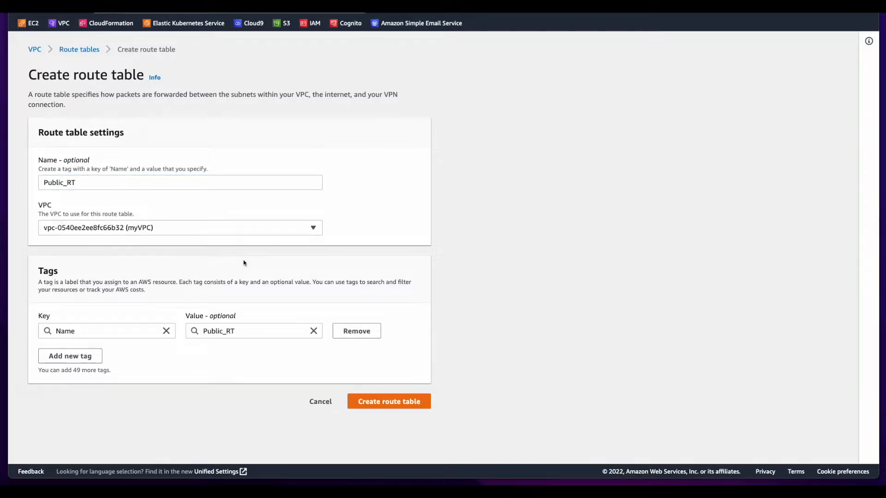
click(422, 408)
click(848, 45)
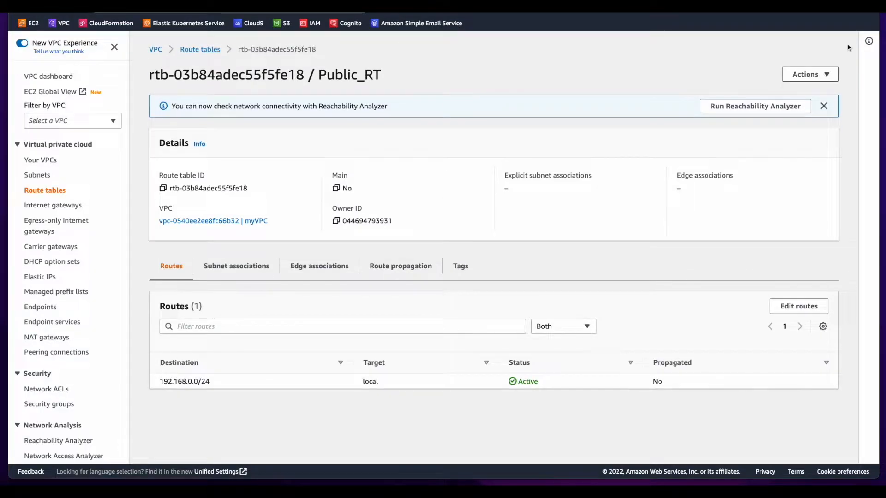
Create another route table named Private_RT in myVPC.
click(212, 50)
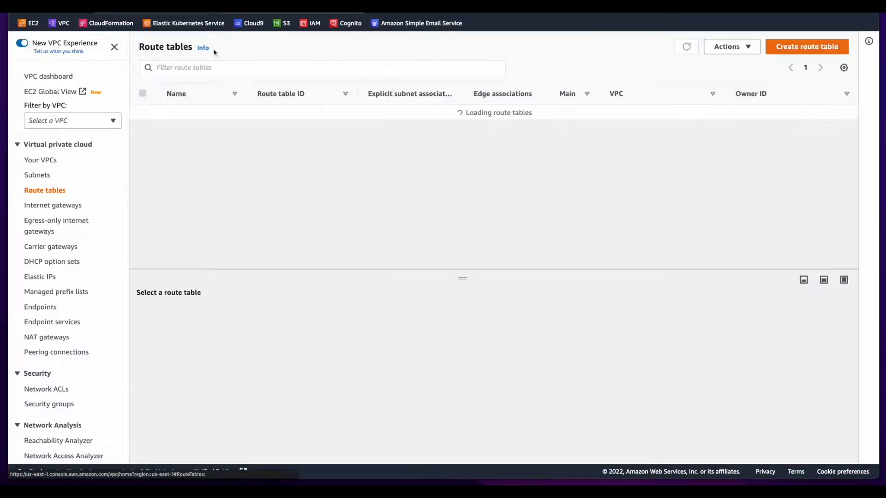
click(812, 48)
text(Privat)
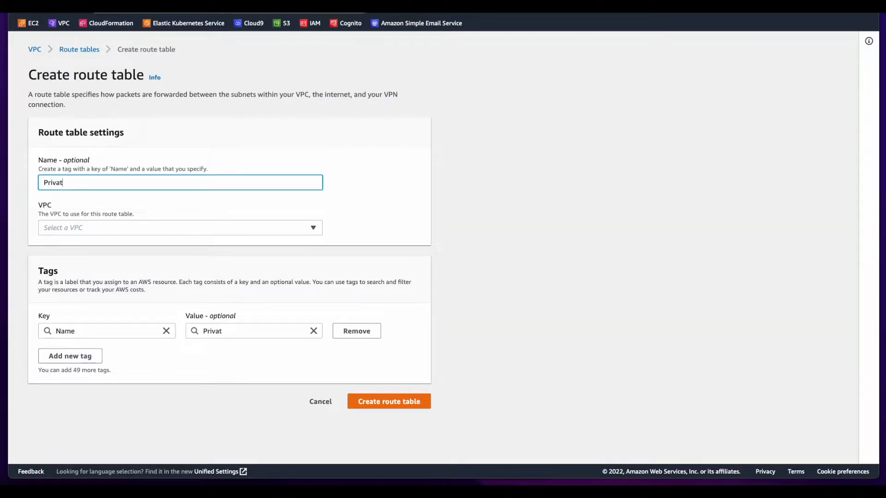
text(e_RT)
click(260, 228)
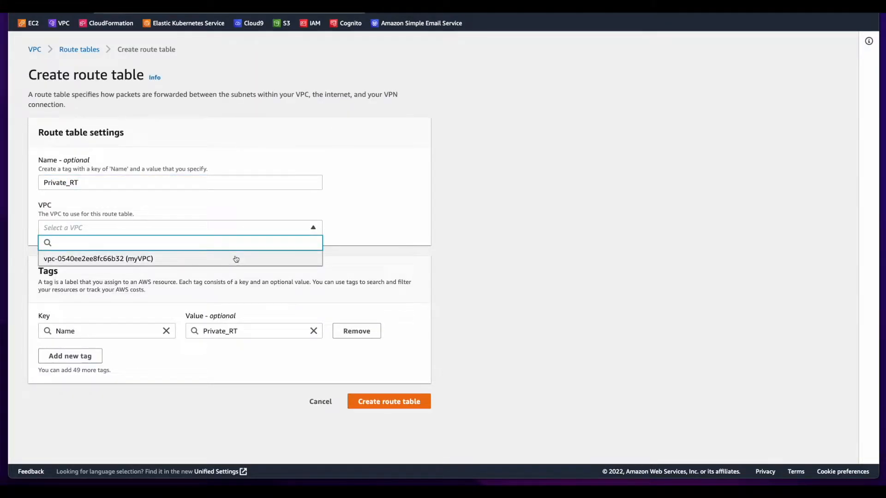
click(235, 257)
click(389, 401)
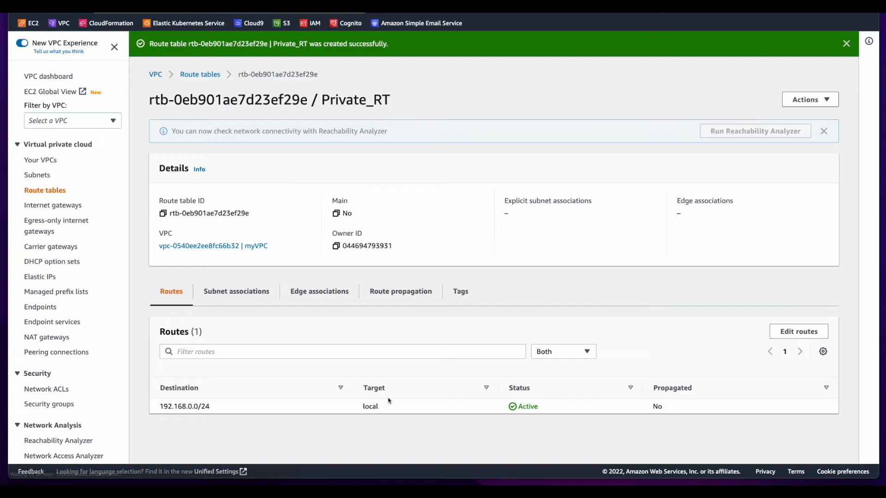
Add a route to Public_RT with destination 0.0.0.0/0 and the myIGW internet gateway as target, and save it.
click(200, 75)
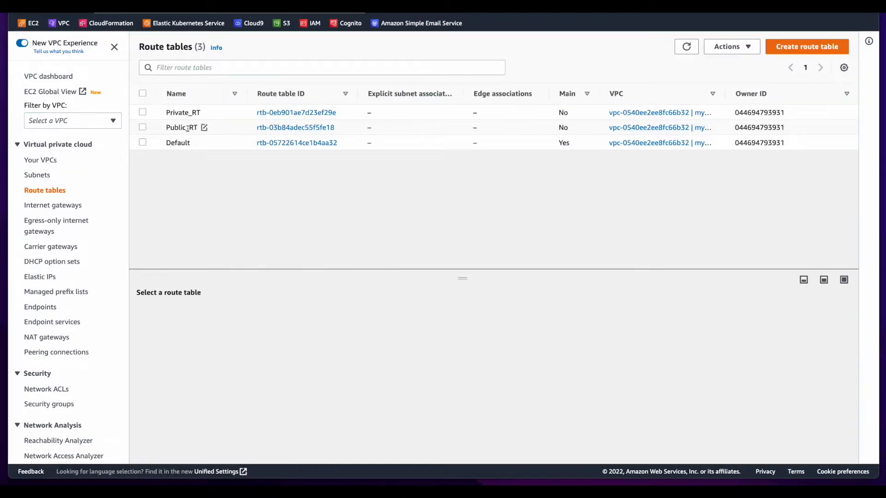
click(187, 129)
click(201, 240)
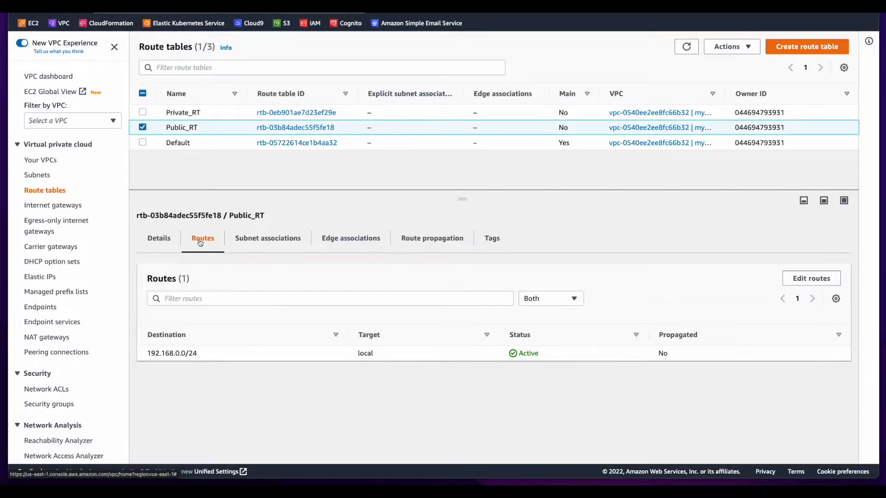
click(808, 279)
click(65, 168)
text(0.0.0.0/0)
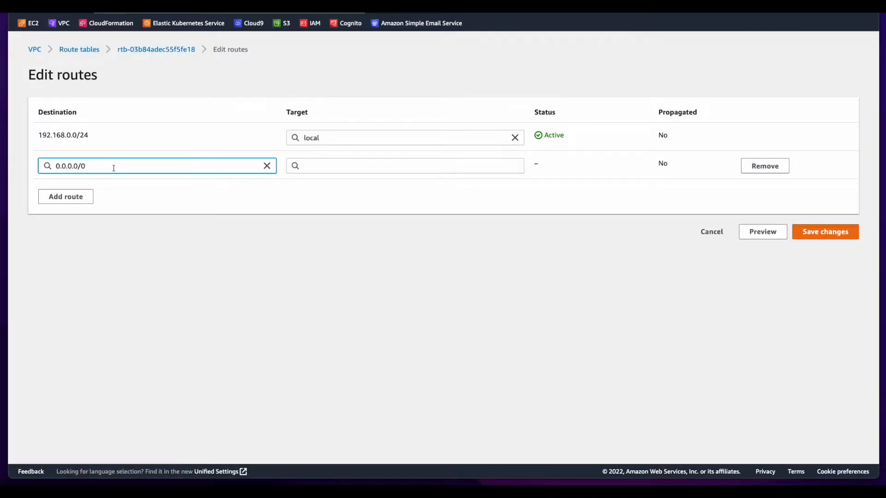
click(334, 170)
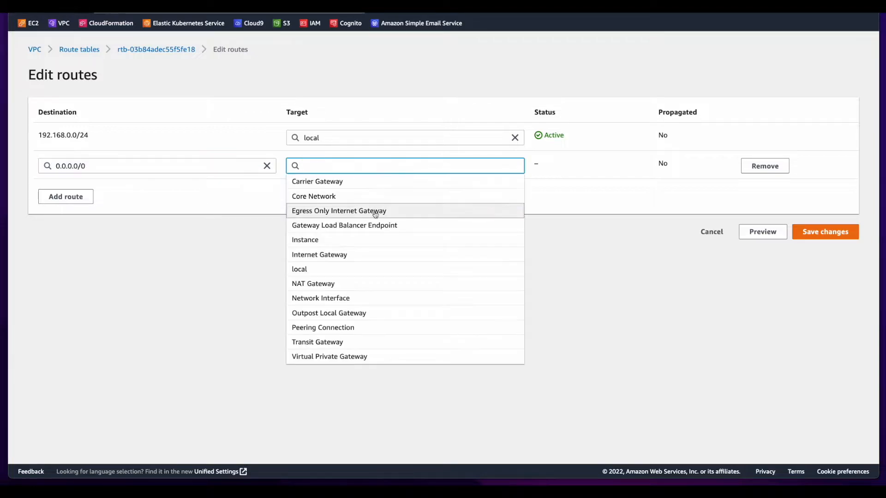
text(igw-)
click(394, 181)
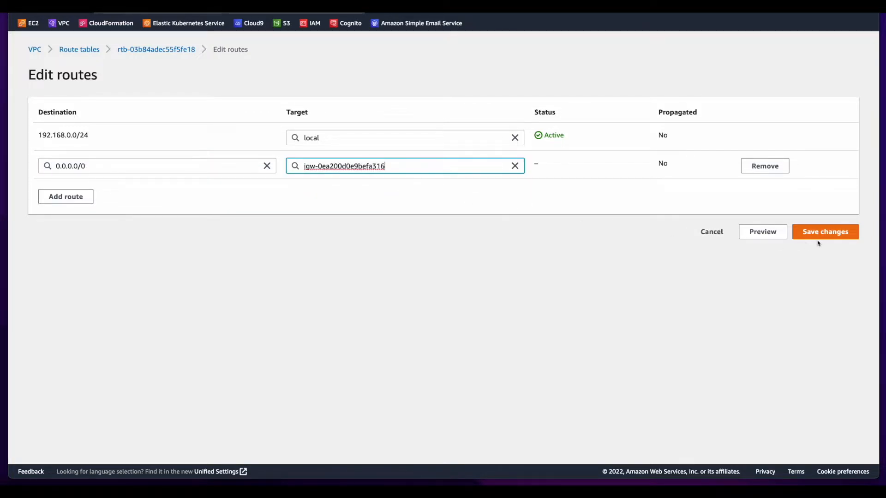
click(819, 241)
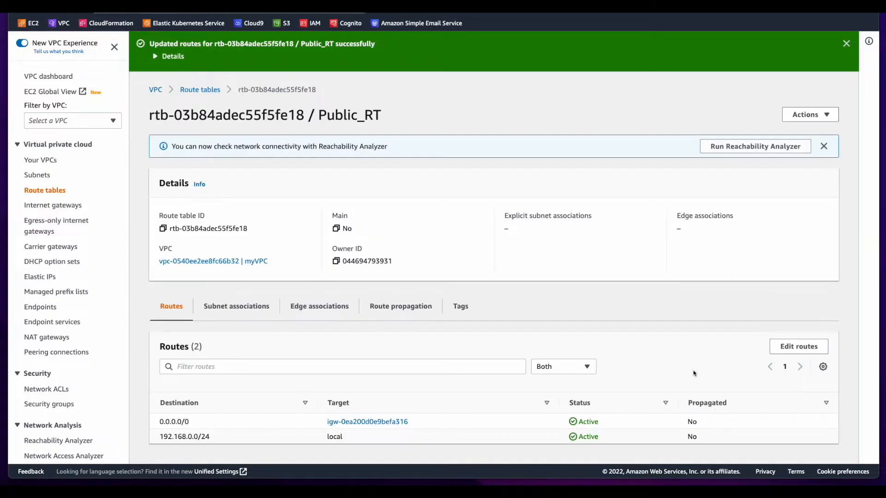
Associate the Public1 and Public2 subnets with the Public_RT route table and save the associations.
click(255, 313)
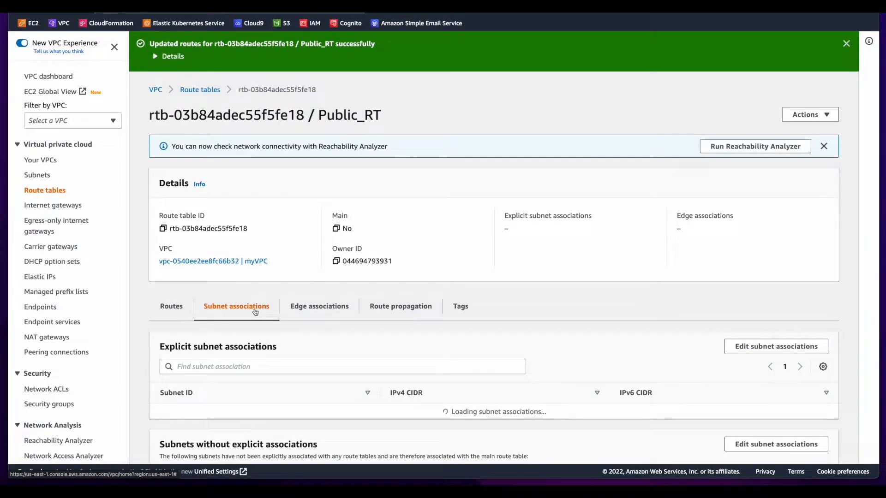
click(760, 348)
click(42, 233)
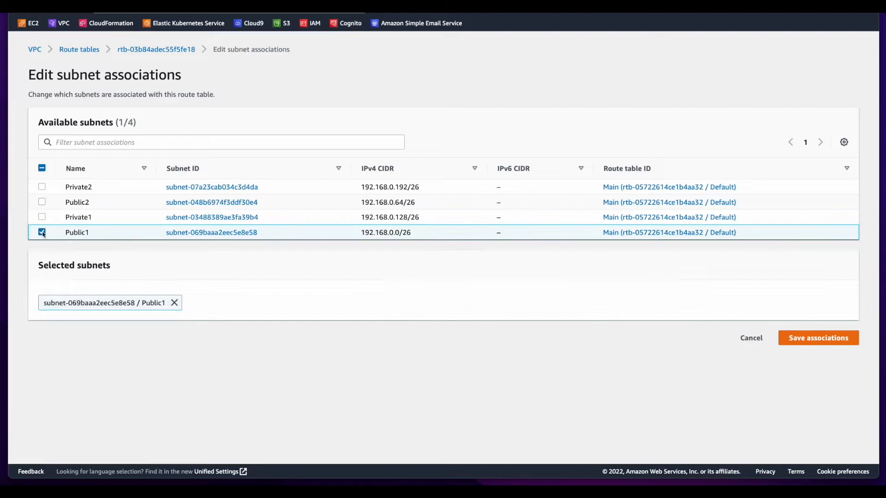
click(42, 201)
click(817, 339)
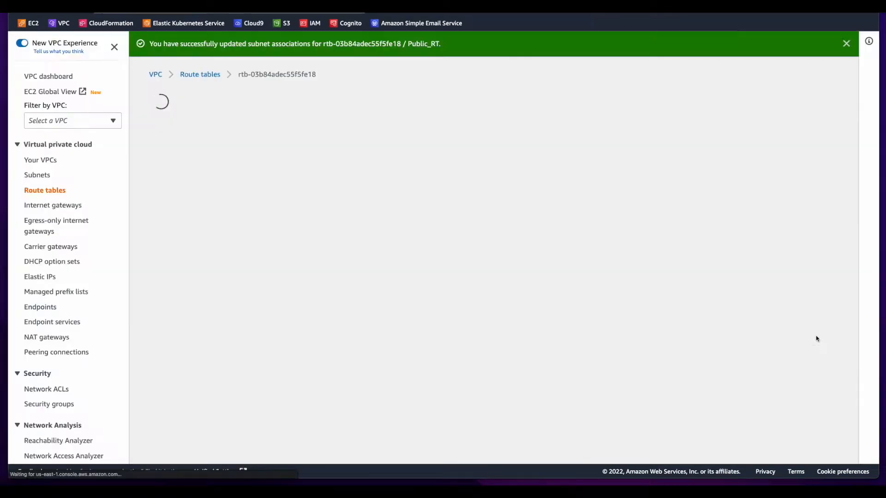
Associate the Private1 and Private2 subnets with the Private_RT route table and save the associations.
click(191, 75)
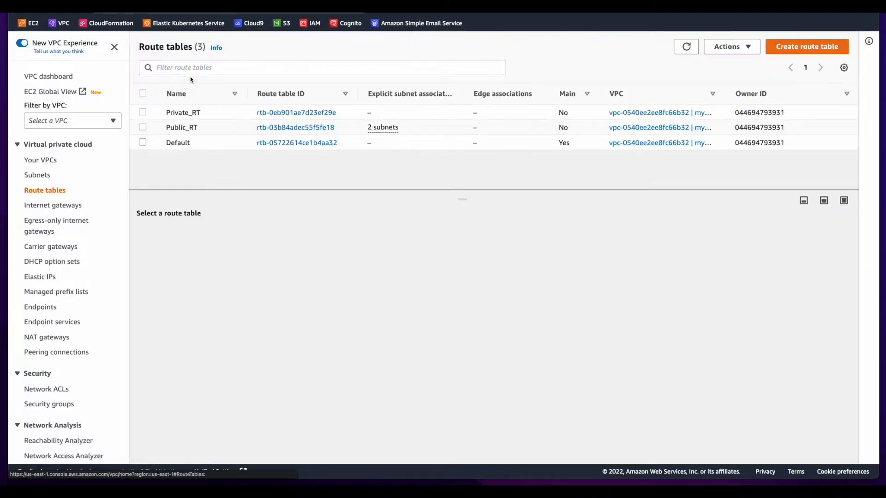
click(183, 113)
click(202, 238)
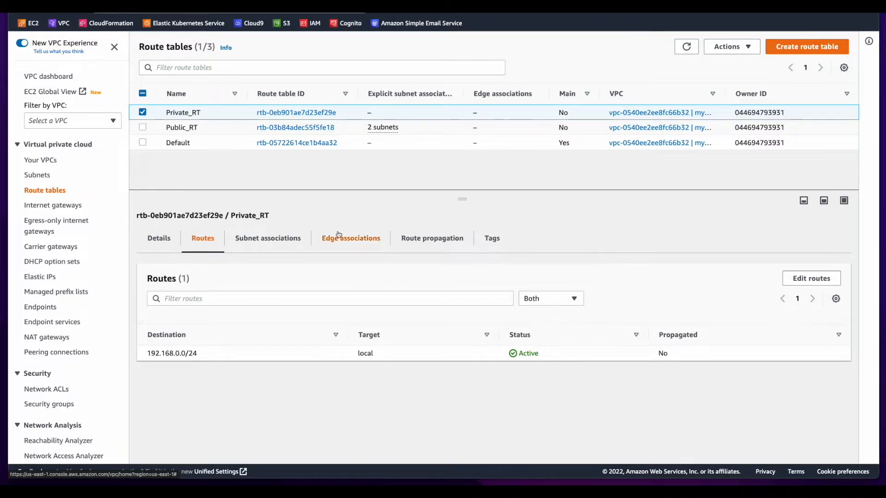
click(267, 239)
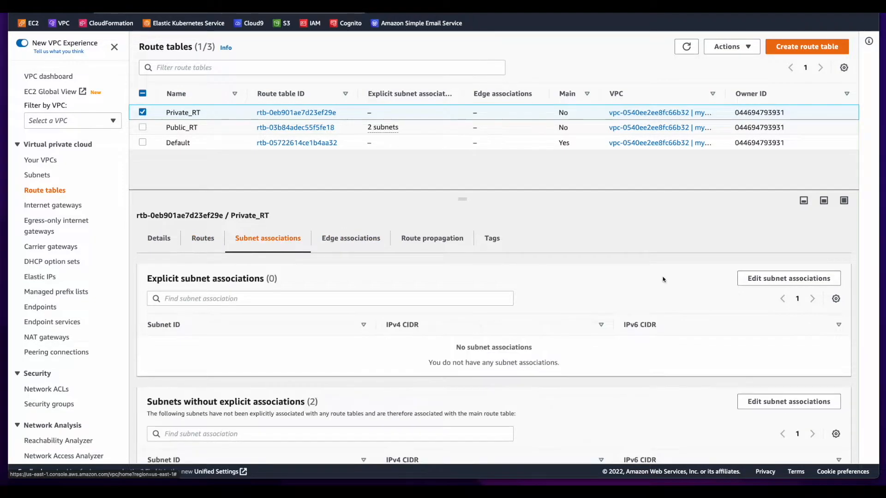
click(791, 277)
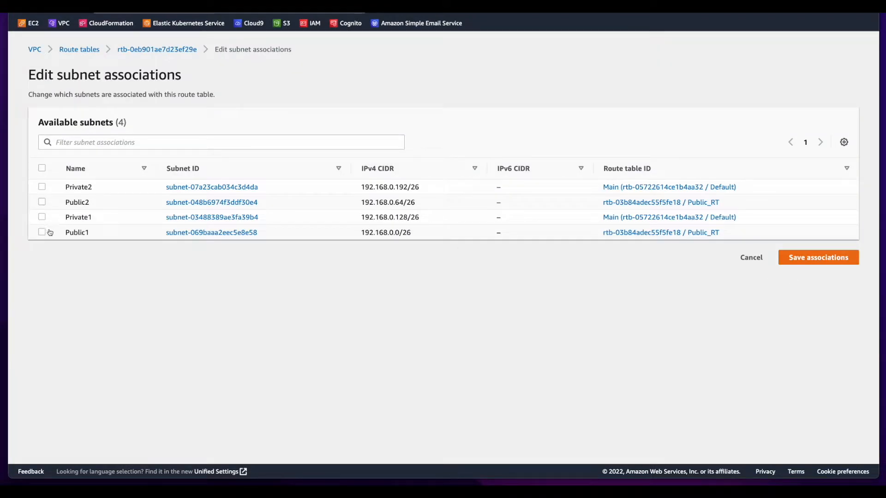
click(42, 217)
click(42, 187)
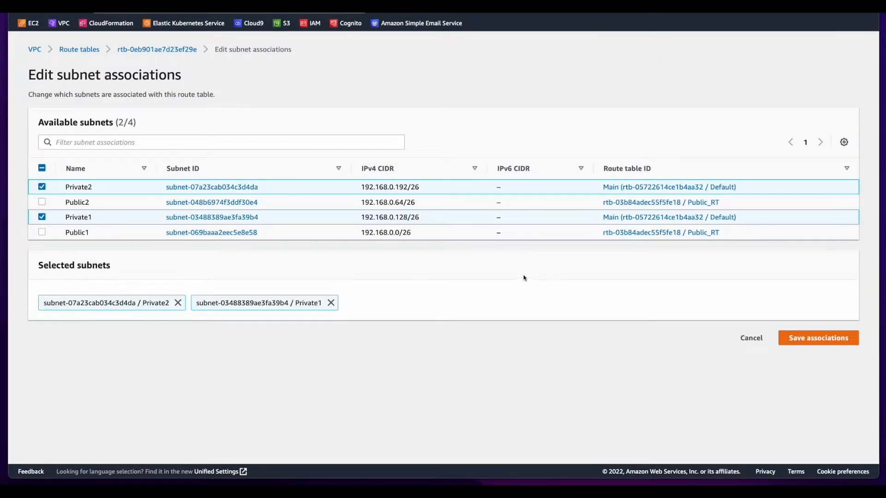
click(831, 337)
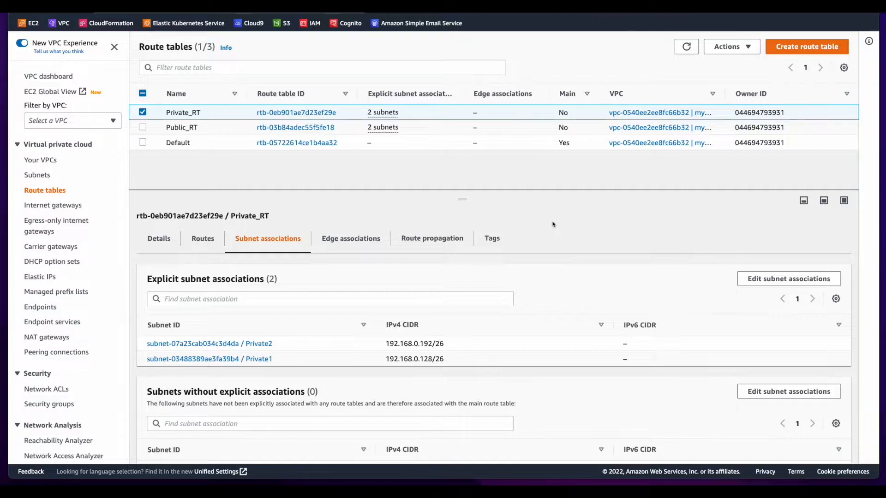
Name the existing default network ACL of myVPC Default.
click(55, 391)
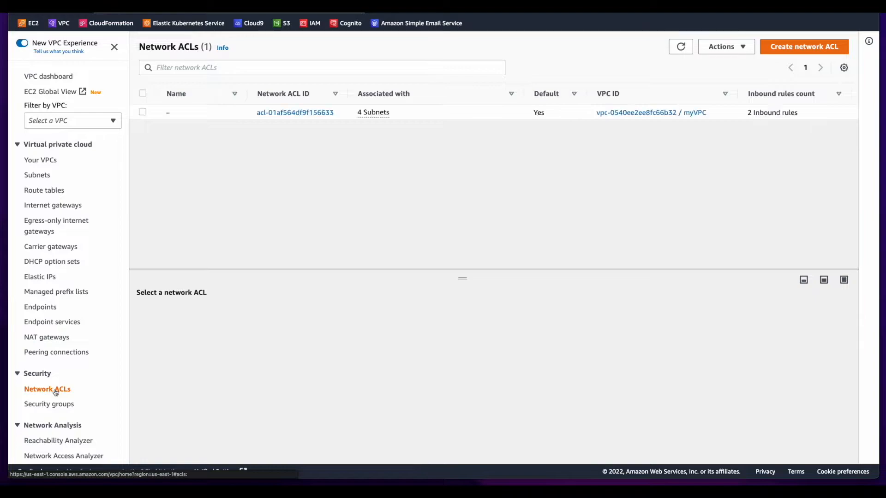
click(178, 113)
text(Default)
click(304, 164)
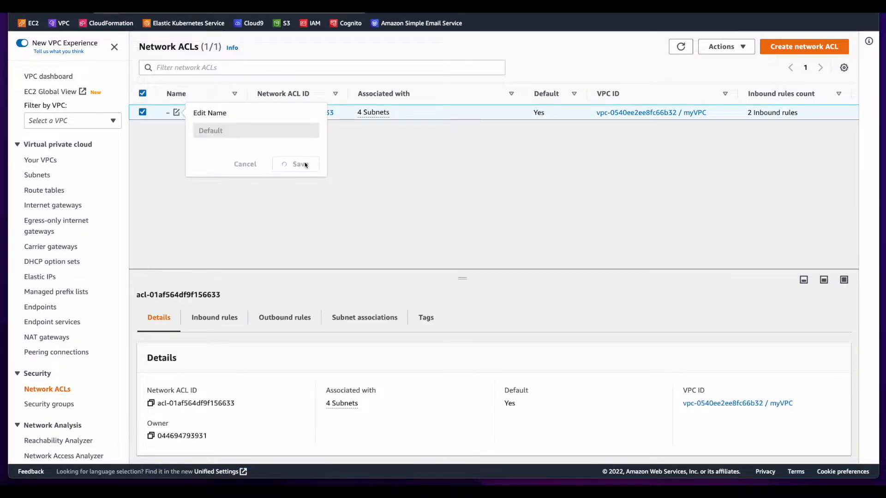
Create a network ACL named Public1_NACL in myVPC.
click(791, 49)
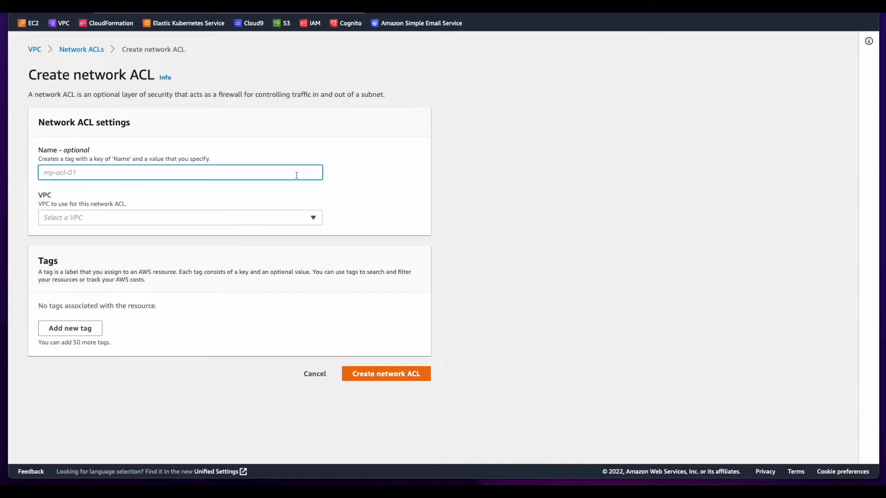
text(Public1_NACL)
click(175, 218)
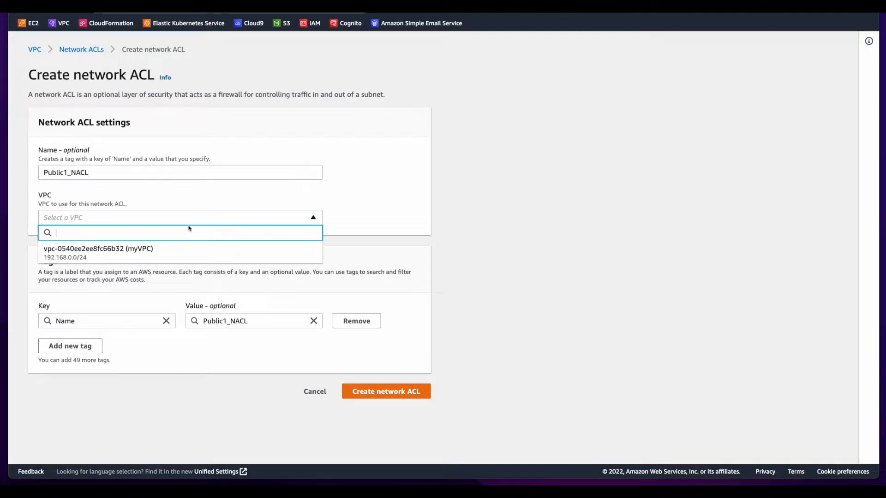
click(175, 252)
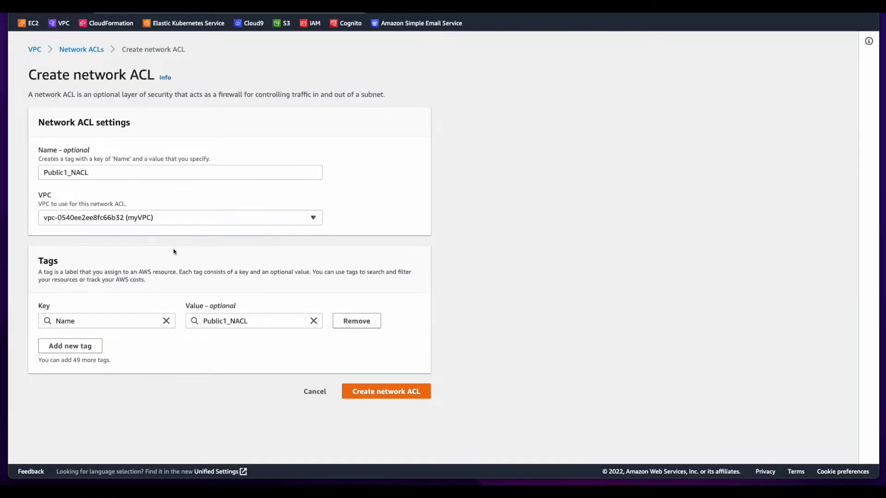
click(396, 393)
Add inbound rule 100 to Public1_NACL, allowing SSH (22) from source 0.0.0.0/0.
click(216, 236)
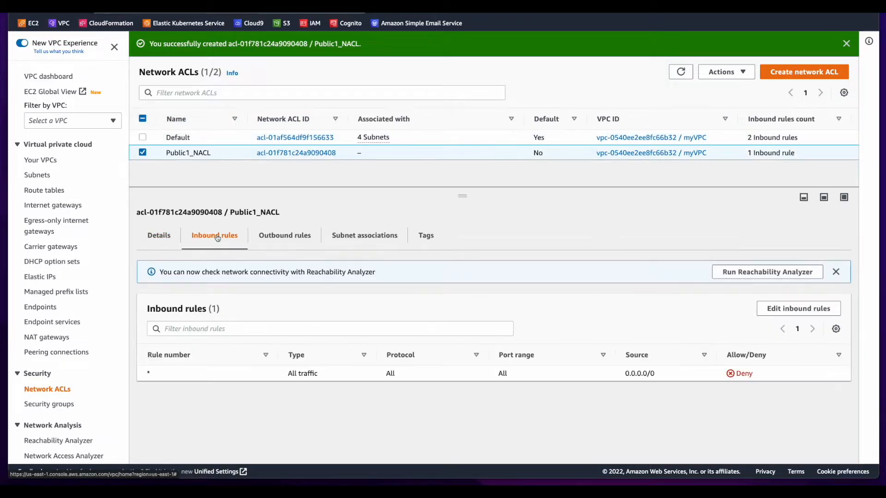
click(766, 311)
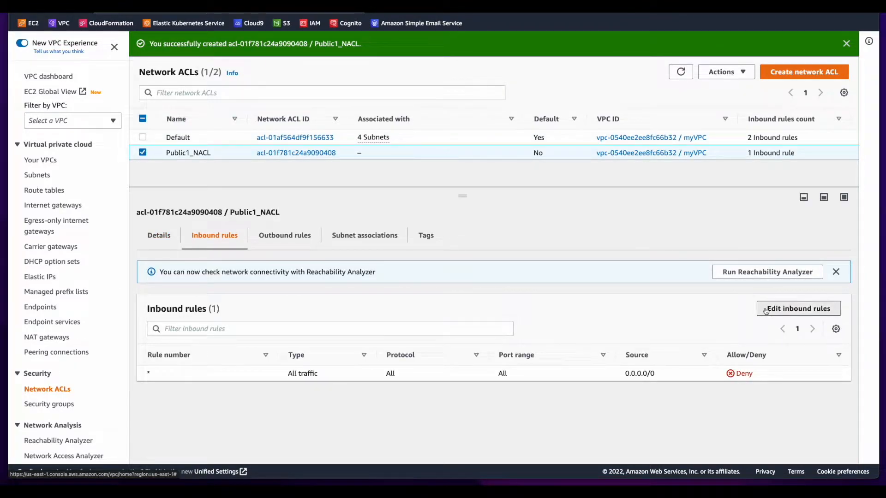
click(71, 182)
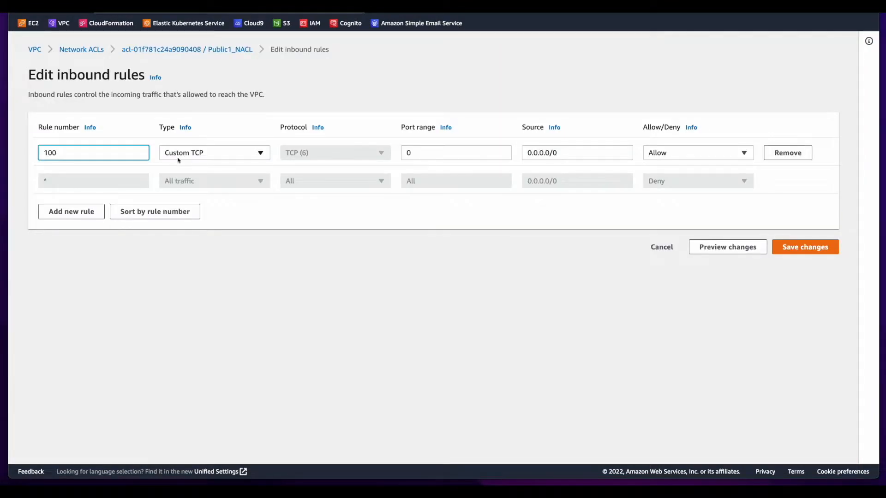
click(212, 157)
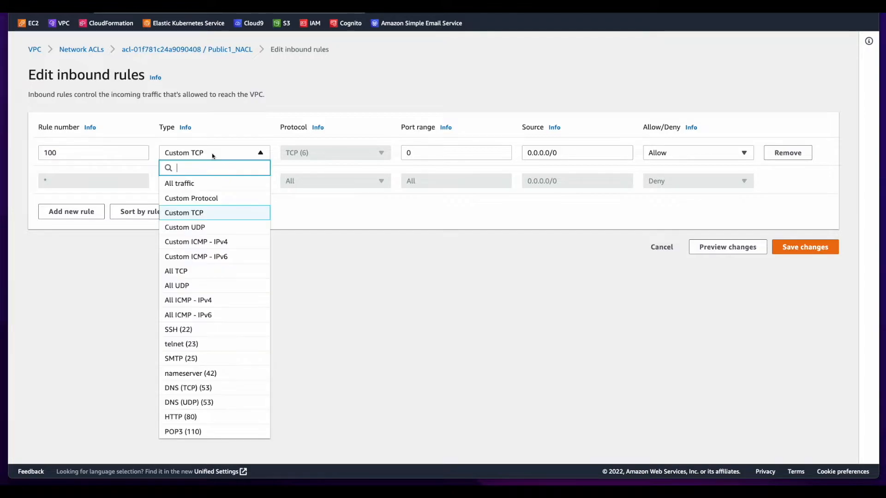
click(210, 330)
click(580, 151)
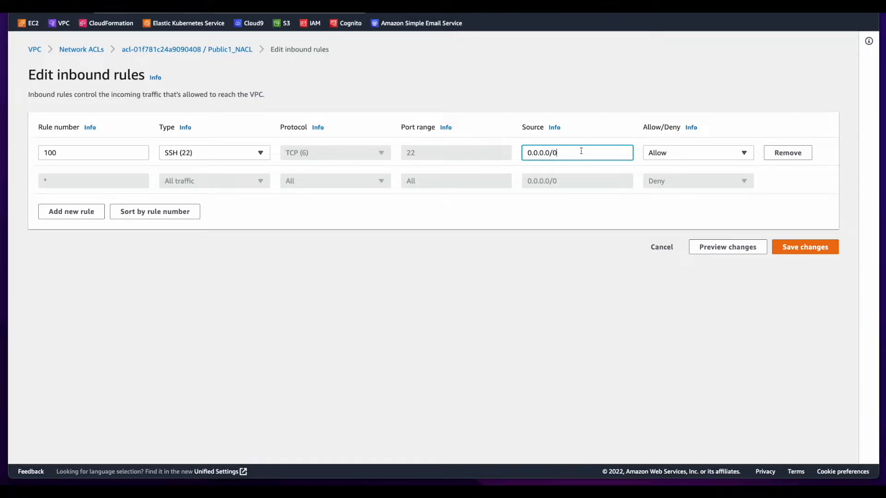
Add inbound rule 110 allowing Custom TCP on ports 1024-65535 from 192.168.0.0/24, and save the inbound rules.
click(72, 211)
click(100, 181)
text(110)
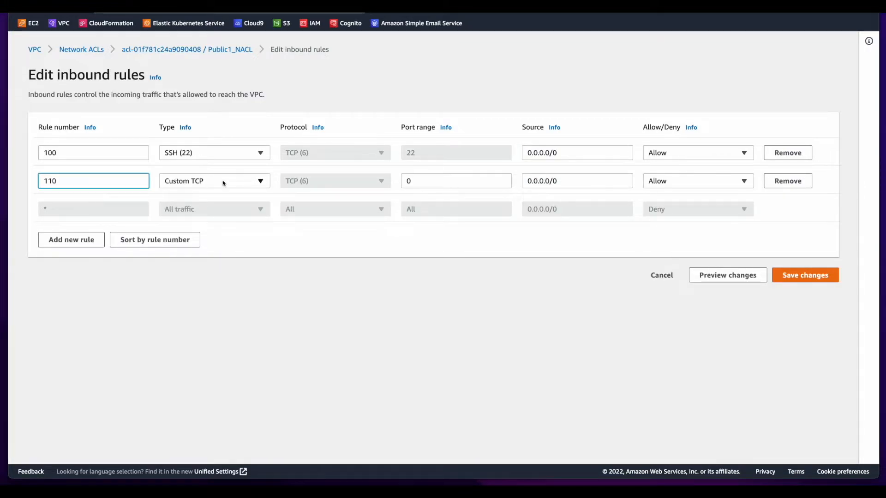
click(444, 180)
key(BackSpace)
text(1024-65535)
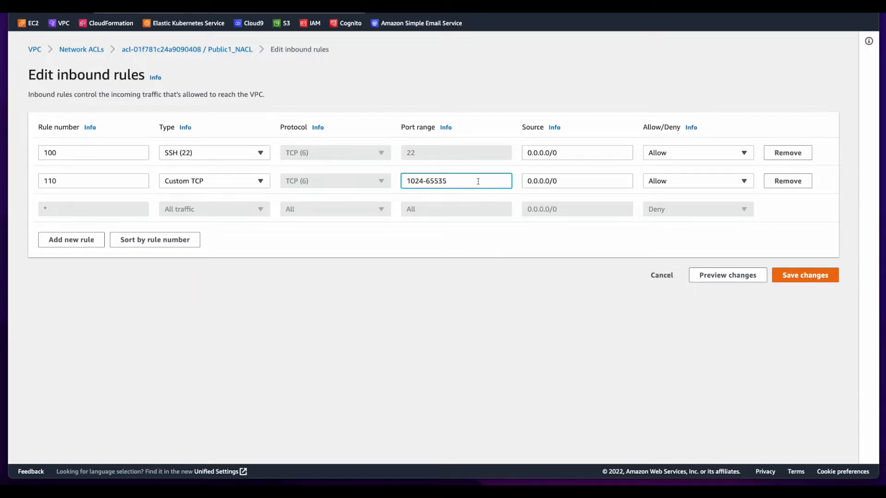
triple_click(578, 183)
text(192.168.0.0/24)
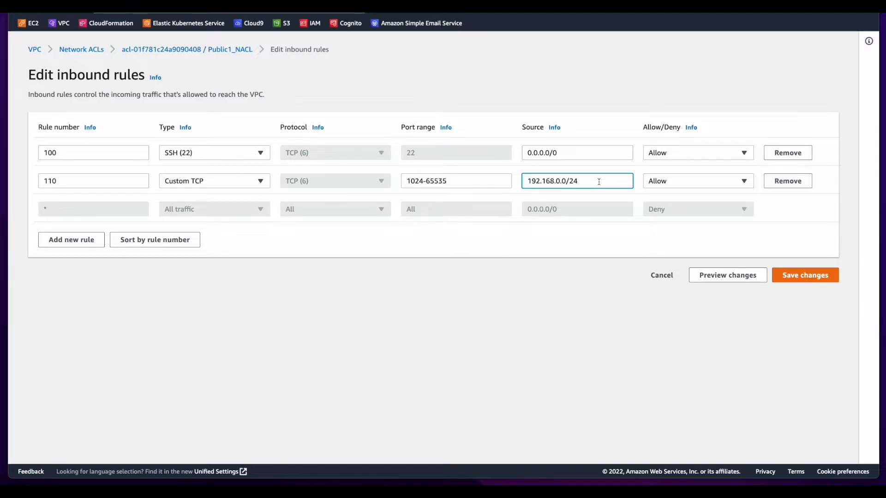
click(799, 280)
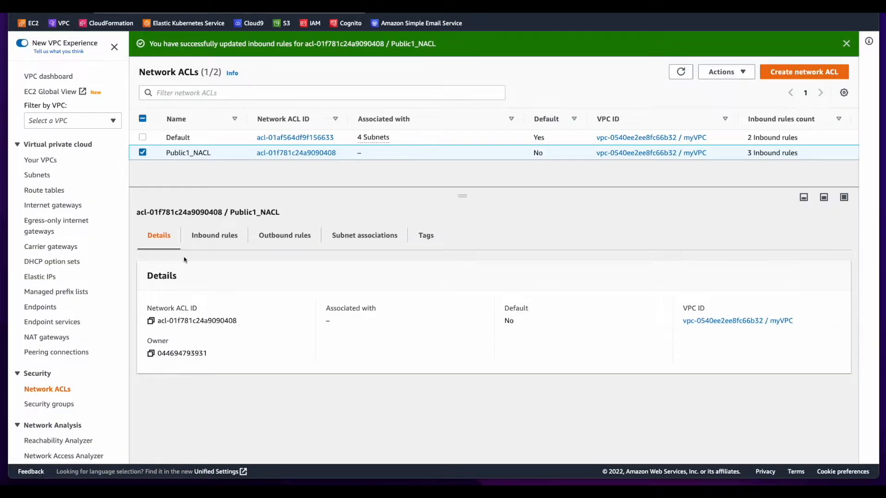
Add outbound rule 100 to Public1_NACL, allowing Custom TCP on ports 1024-65535 to destination 0.0.0.0/0.
click(292, 237)
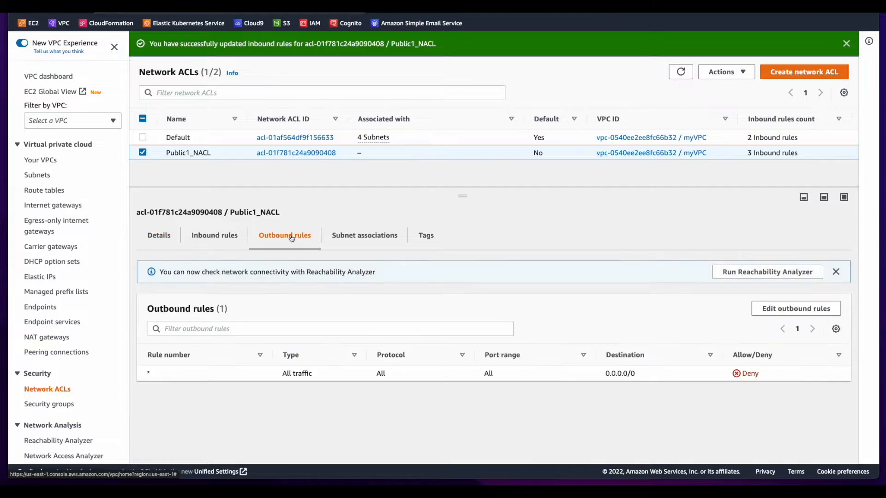
click(785, 308)
click(83, 190)
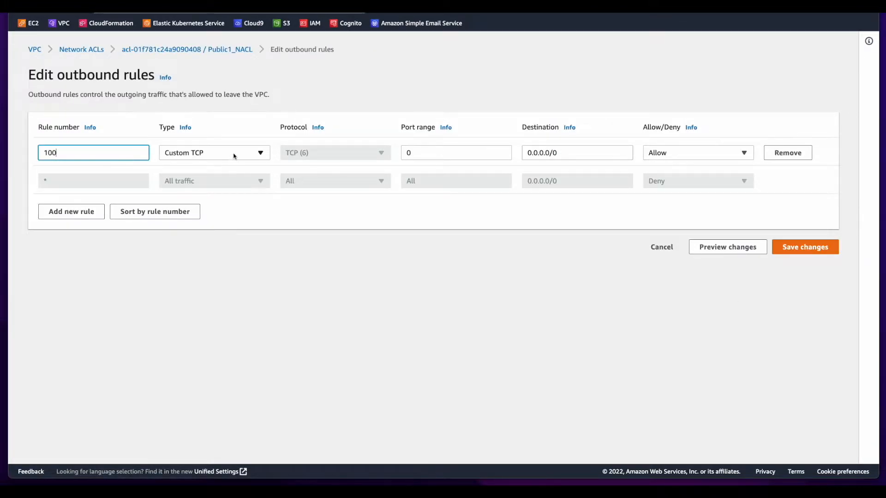
key(Tab)
key(Tab)
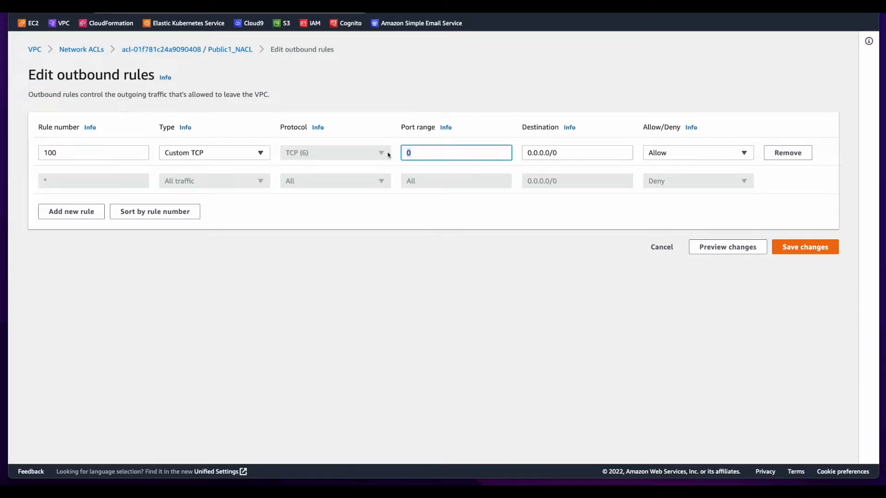
text(1024-65535)
click(599, 154)
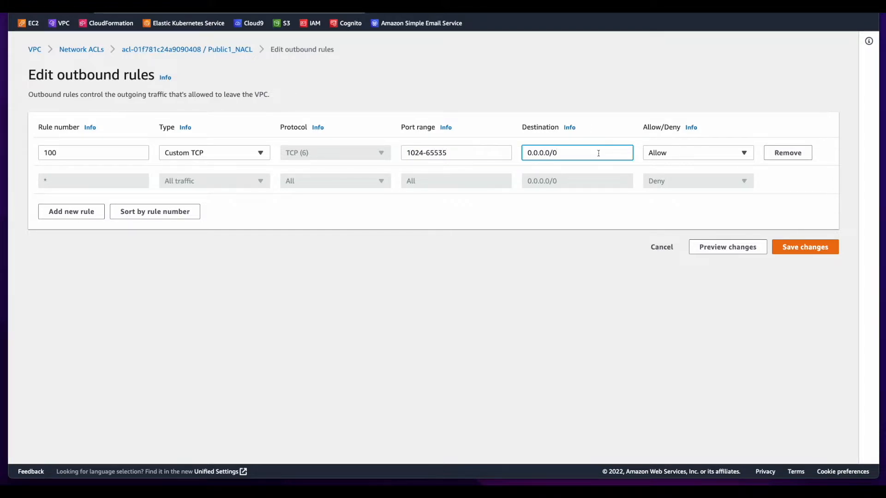
Add outbound rule 110 to Public1_NACL, allowing SSH (22) to destination 192.168.0.0/24, and save the outbound rules.
click(71, 212)
click(101, 180)
text(110)
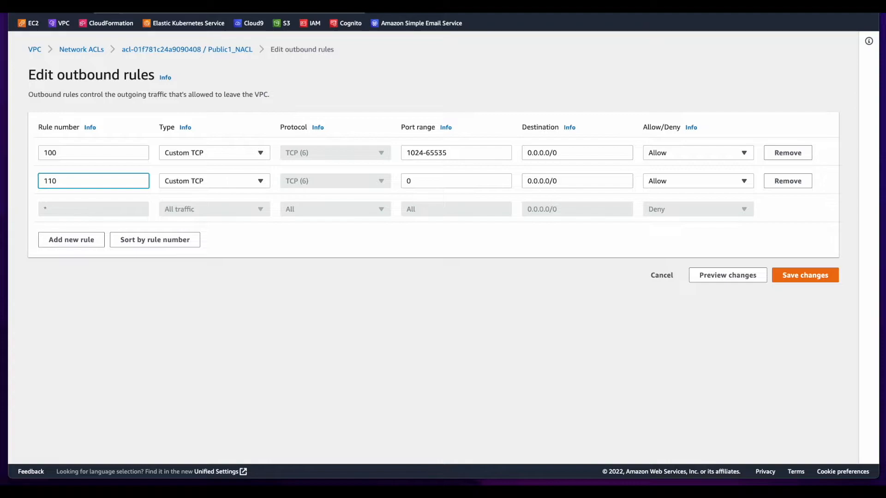
click(198, 182)
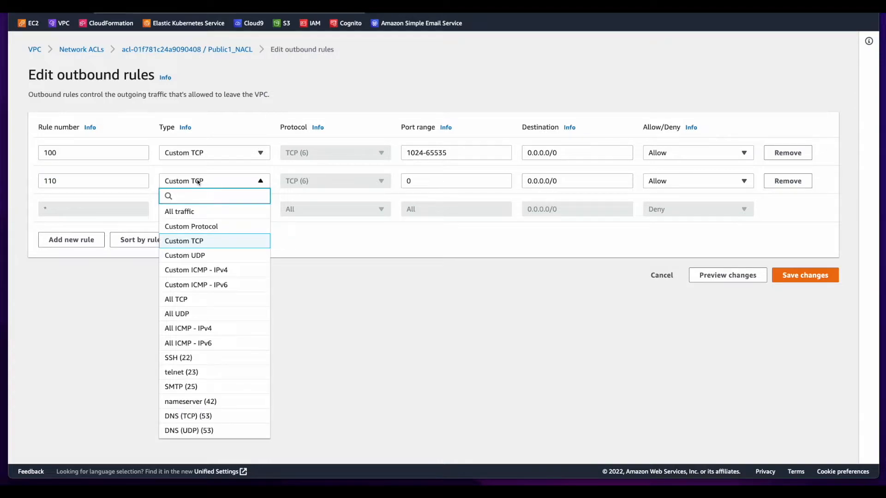
click(227, 358)
key(Tab)
text(192.168.0.0/24)
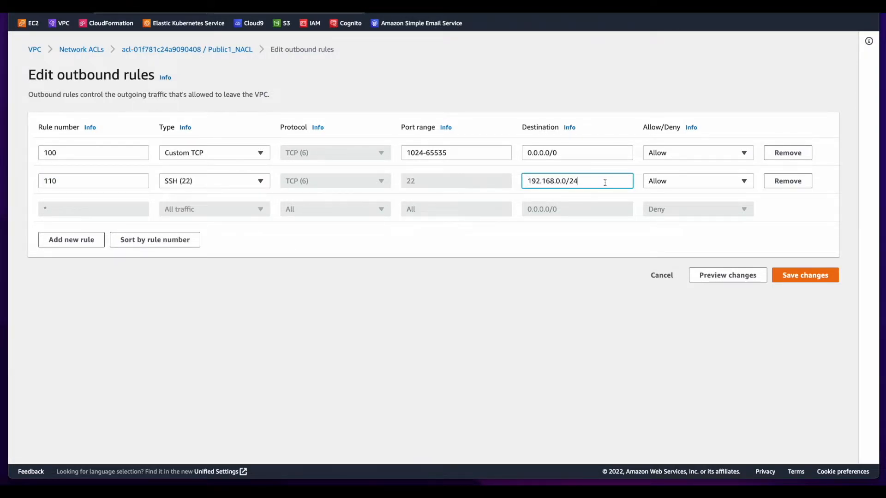
click(805, 275)
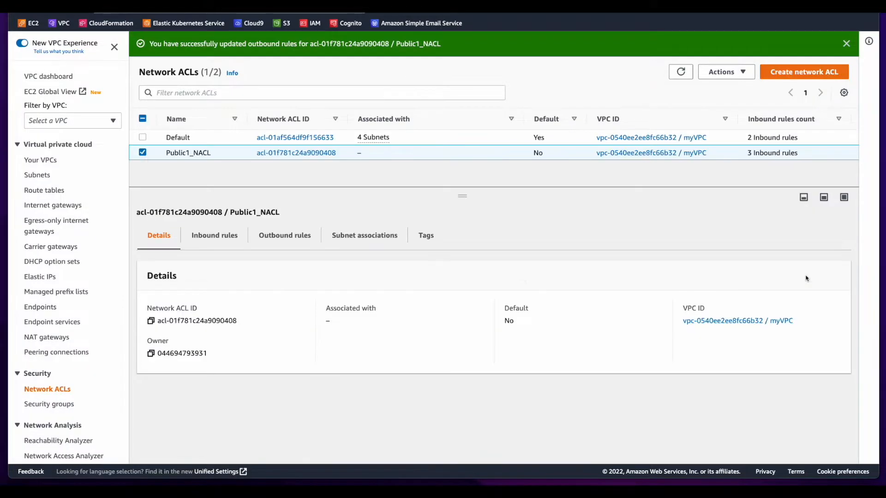
Associate the Public1 subnet with Public1_NACL and save the association.
click(367, 237)
click(764, 279)
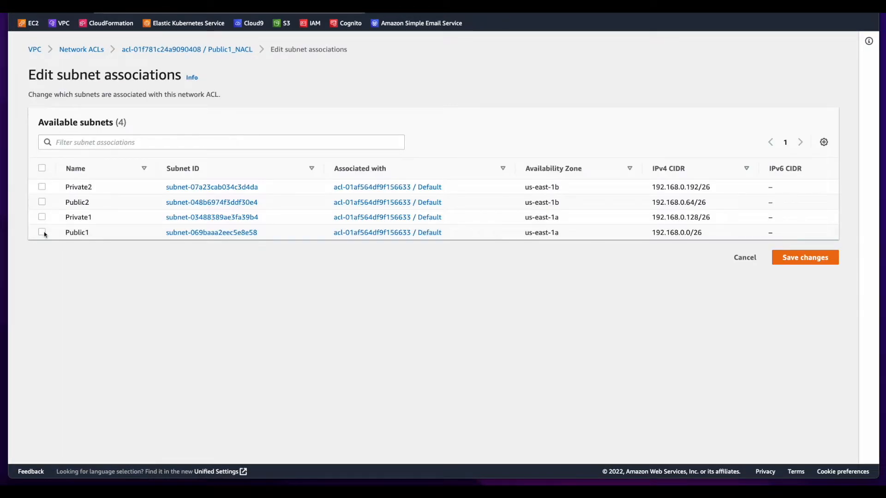
click(42, 232)
click(804, 337)
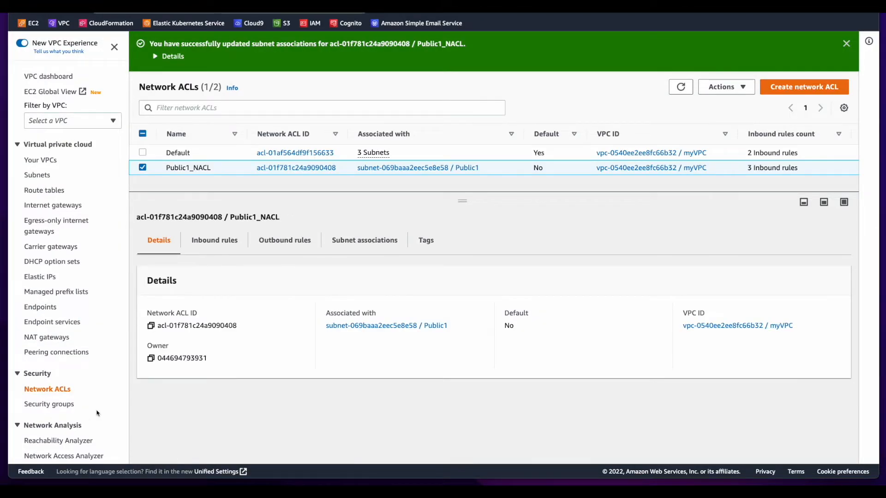
Start a new security group in myVPC with Bastion_SG as both its name and description.
click(64, 405)
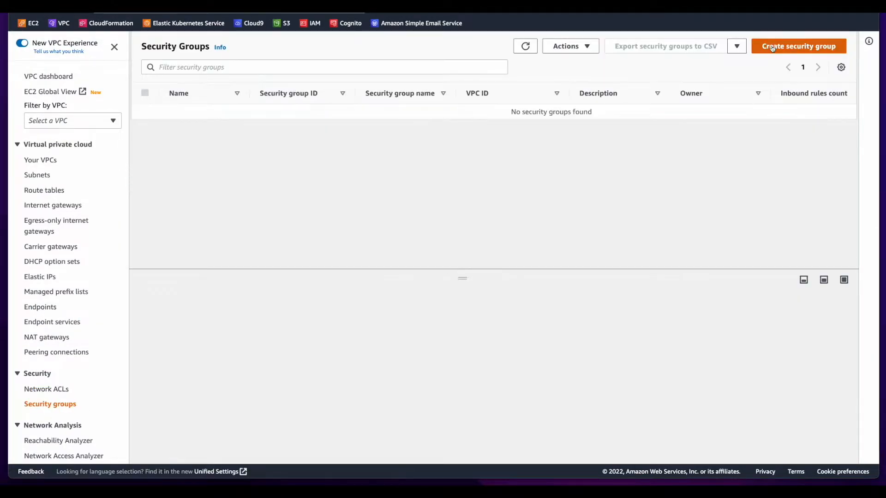
click(772, 48)
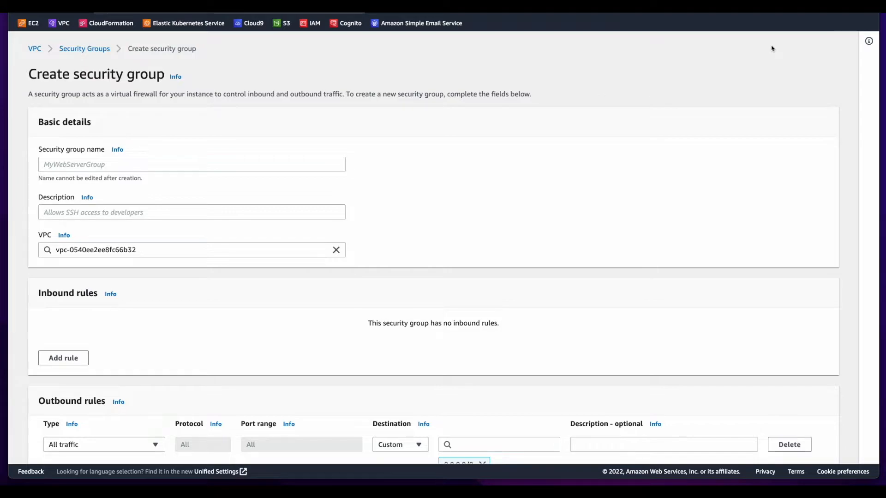
text(Bastion_)
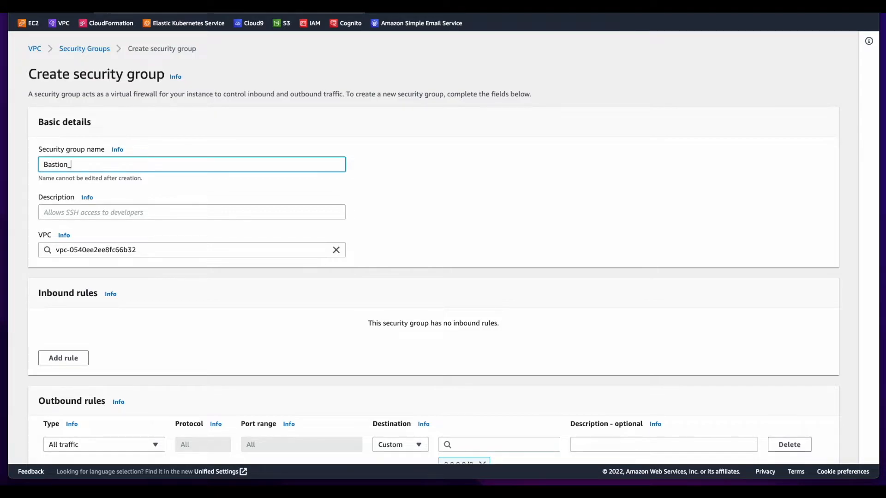
text(SG)
key(ctrl+a)
key(ctrl+c)
click(137, 211)
key(ctrl+v)
Add an inbound rule to the security group, allowing SSH from anywhere (0.0.0.0/0).
scroll(482, 202, down, 2)
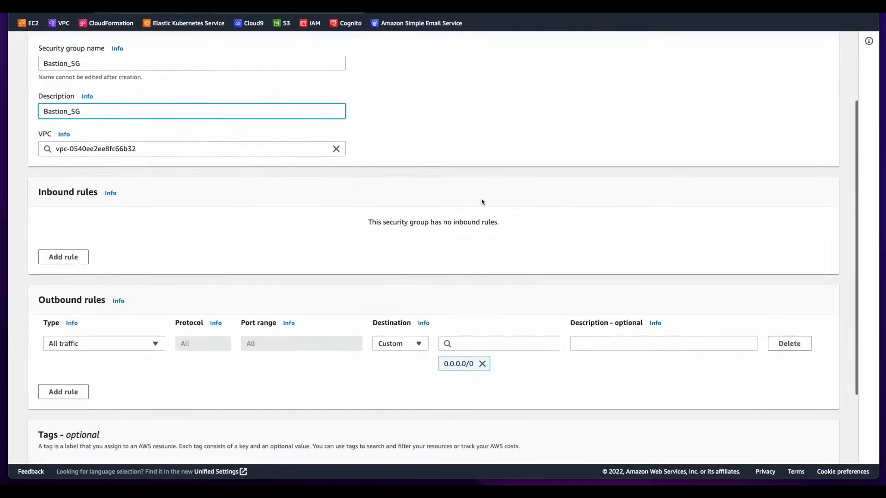
scroll(482, 202, down, 1)
click(63, 208)
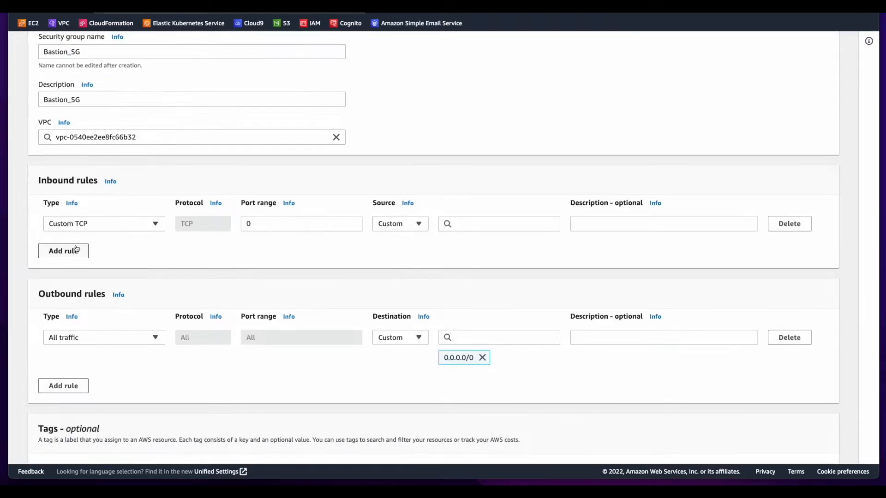
click(129, 224)
click(103, 388)
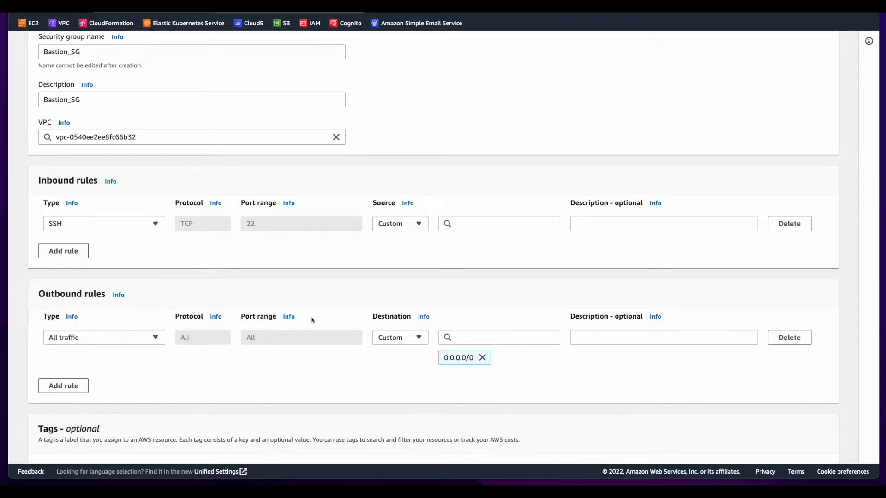
click(518, 223)
click(522, 259)
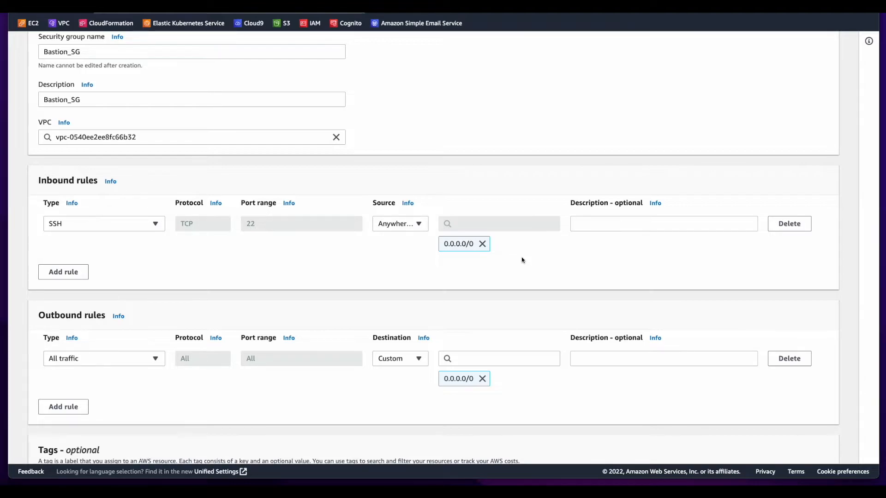
Change the outbound rule to SSH with custom destination 192.168.0.0/24, and create the security group.
click(139, 360)
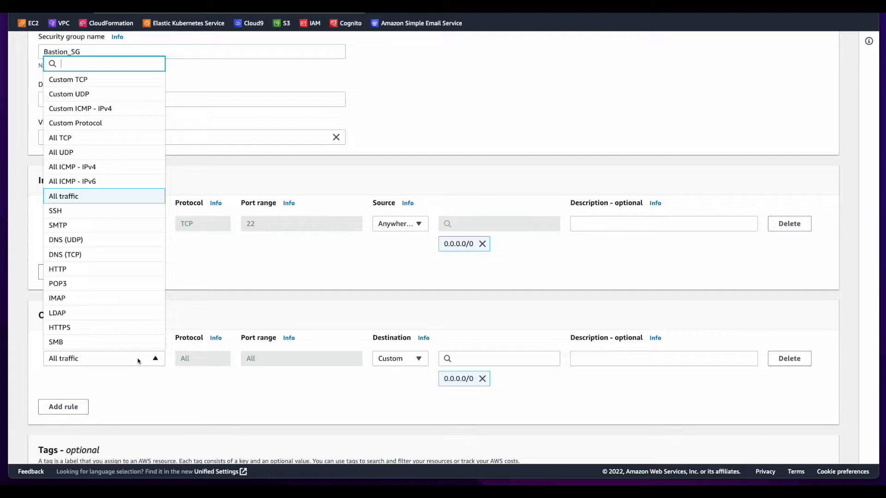
click(124, 211)
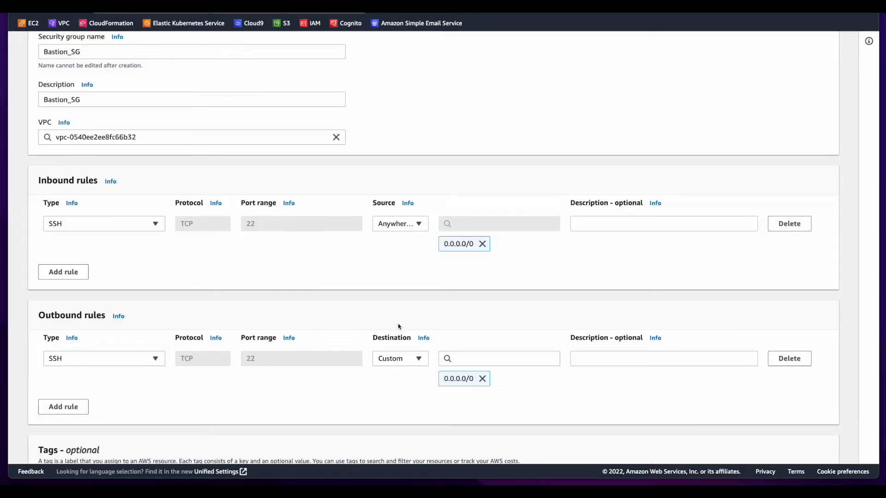
click(500, 361)
key(ctrl+v)
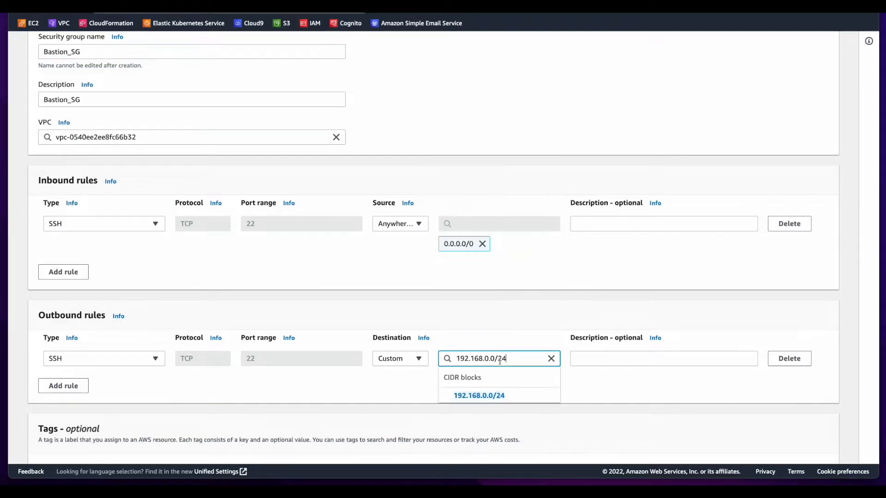
click(517, 399)
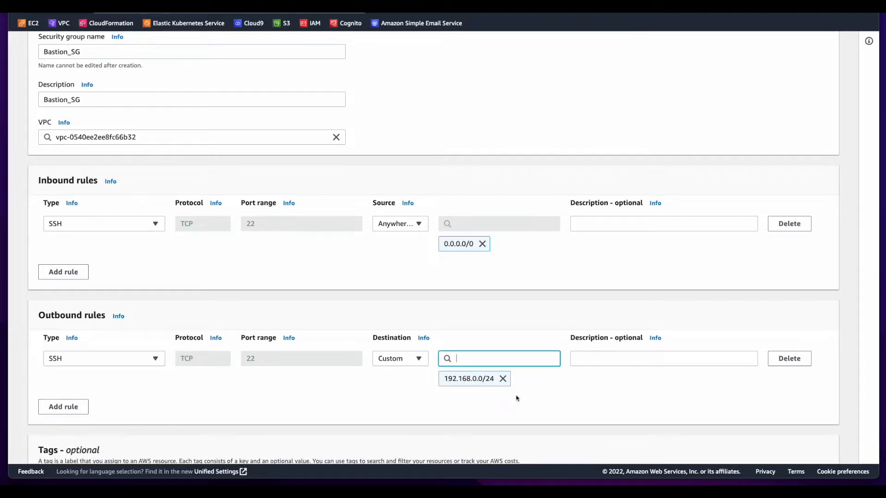
scroll(517, 398, down, 3)
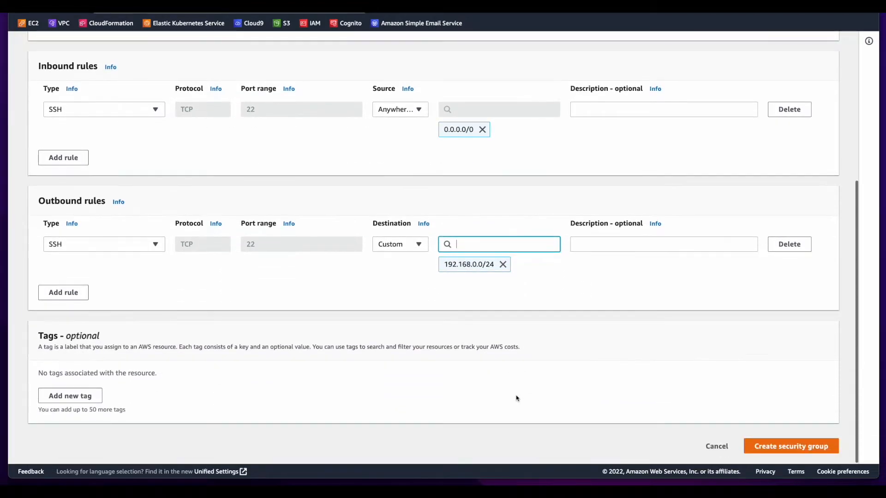
click(828, 448)
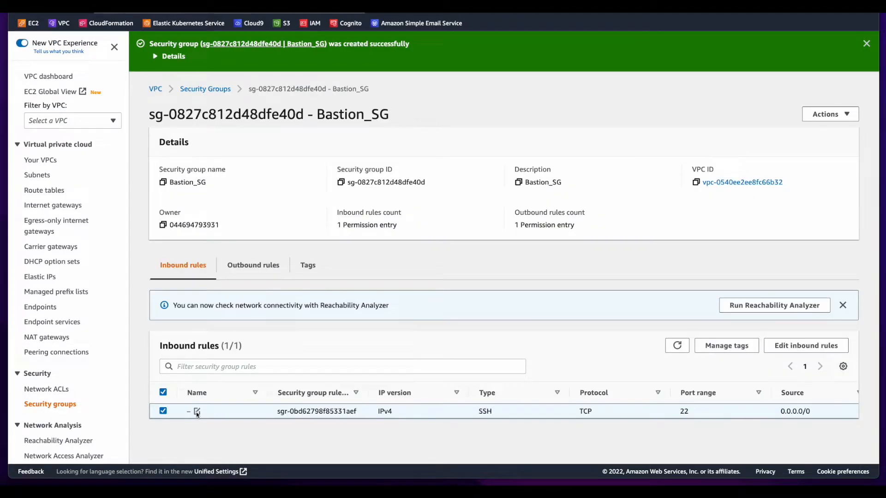
Name the security group's inbound SSH rule Bastion_SG and save the name.
click(198, 411)
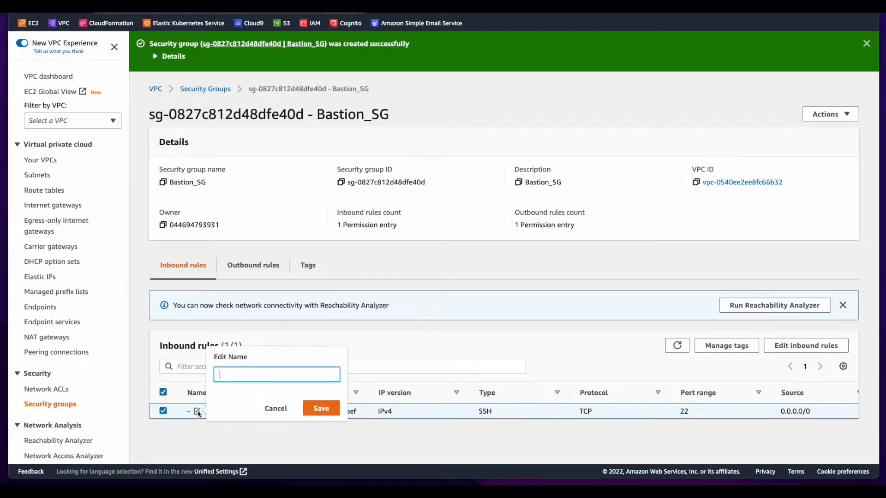
key(ctrl+v)
click(316, 408)
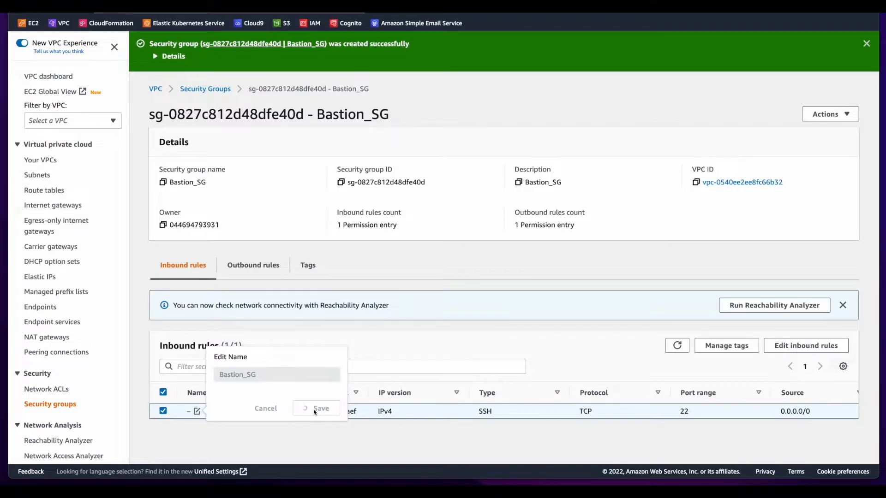
Open the EC2 console in a separate browser tab and start launching an instance named Bastion.
right_click(34, 24)
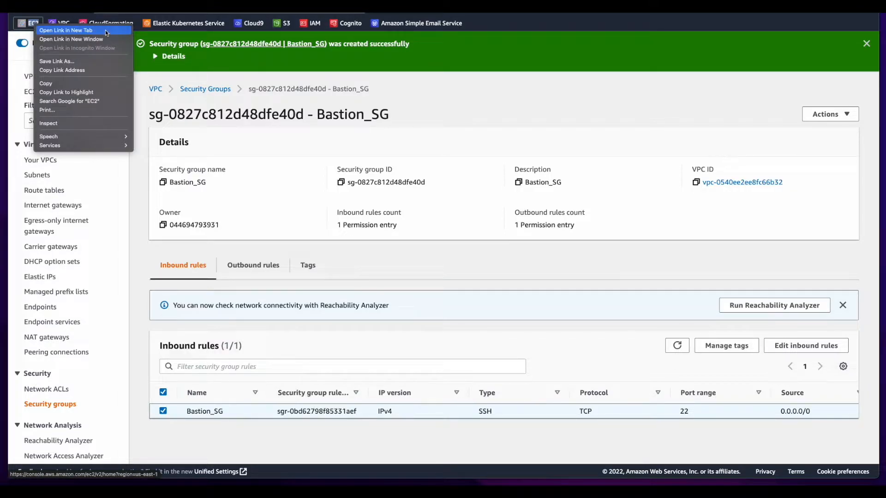
click(105, 29)
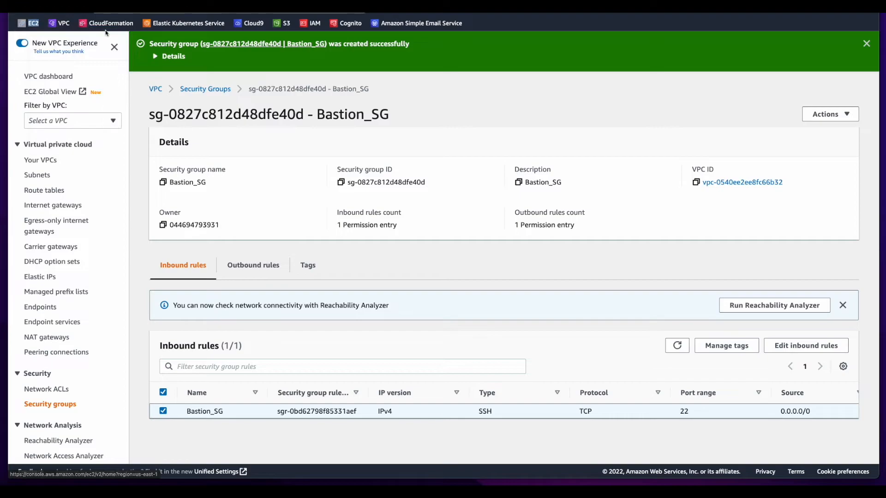
key(ctrl+Tab)
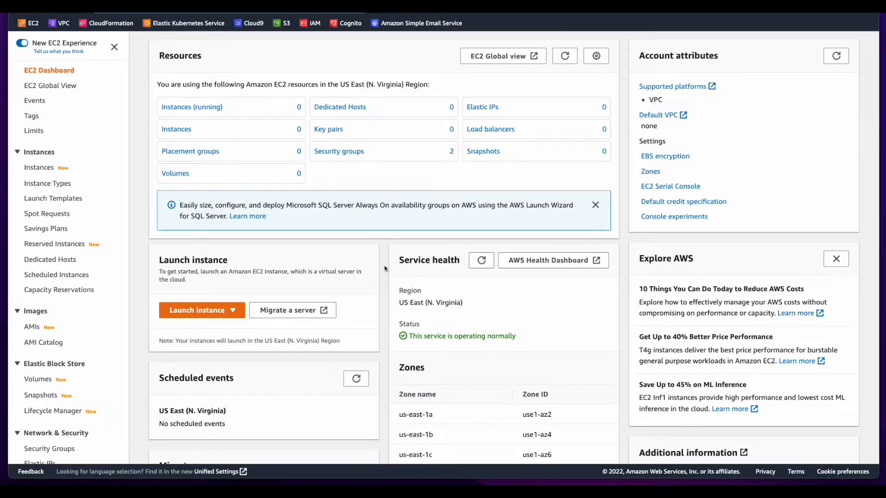
click(203, 310)
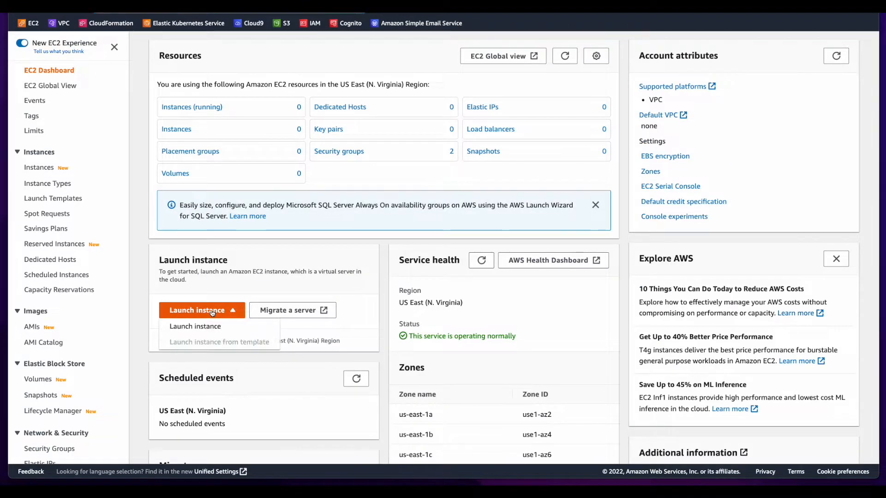
click(212, 331)
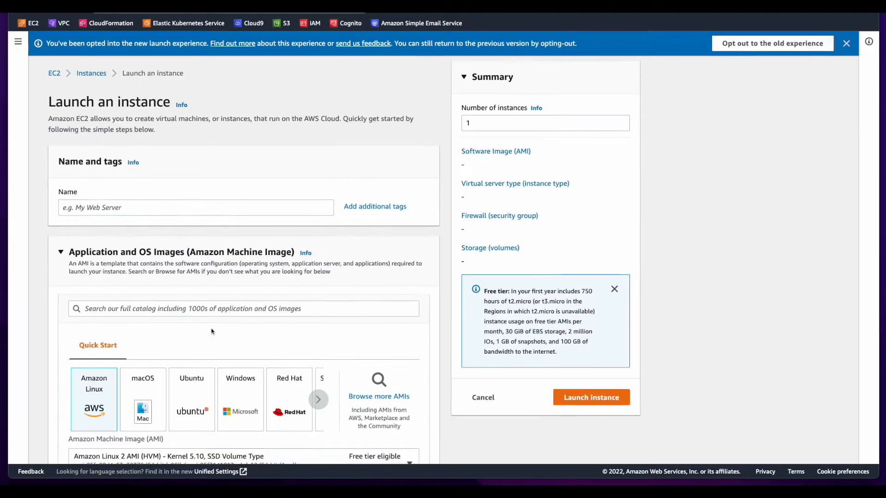
click(218, 184)
text(Bastion)
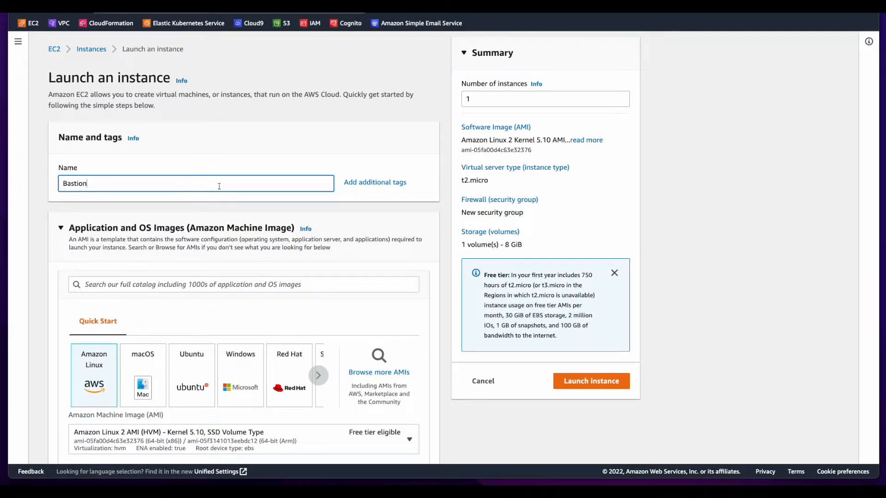
Create an RSA key pair named myKP in .pem format for the Bastion instance.
scroll(310, 247, down, 5)
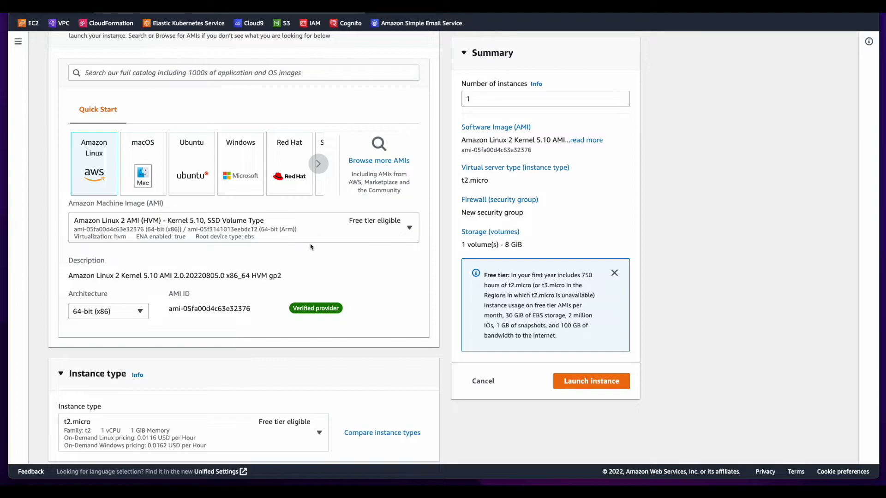
scroll(310, 246, down, 7)
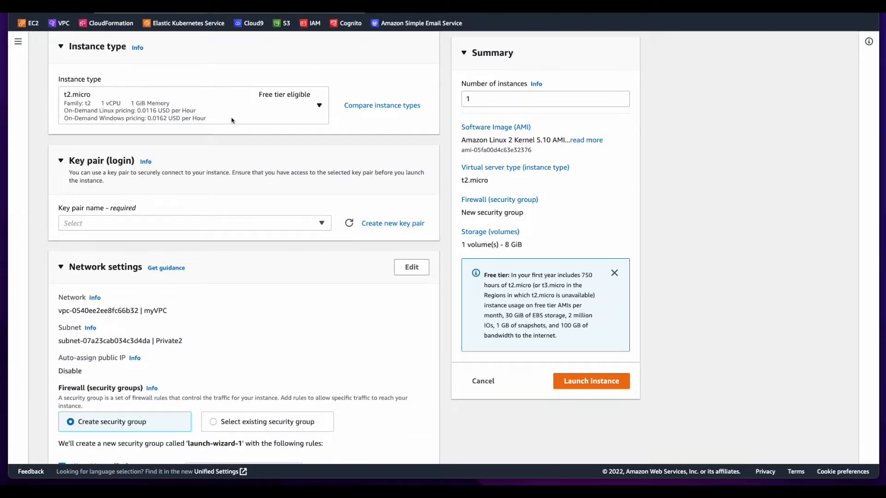
click(390, 226)
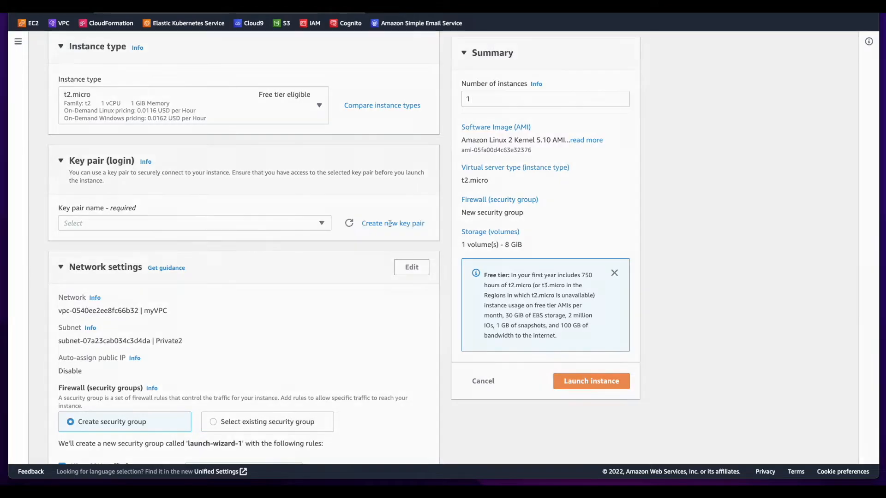
click(390, 224)
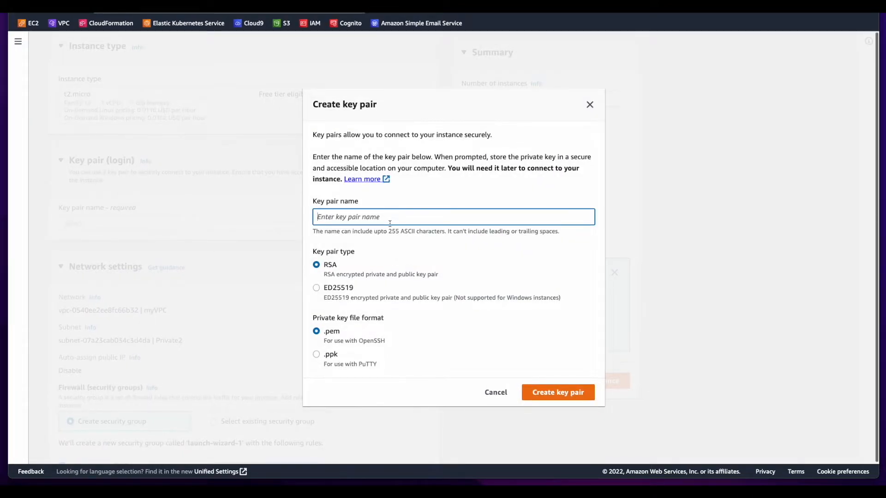
text(myKP)
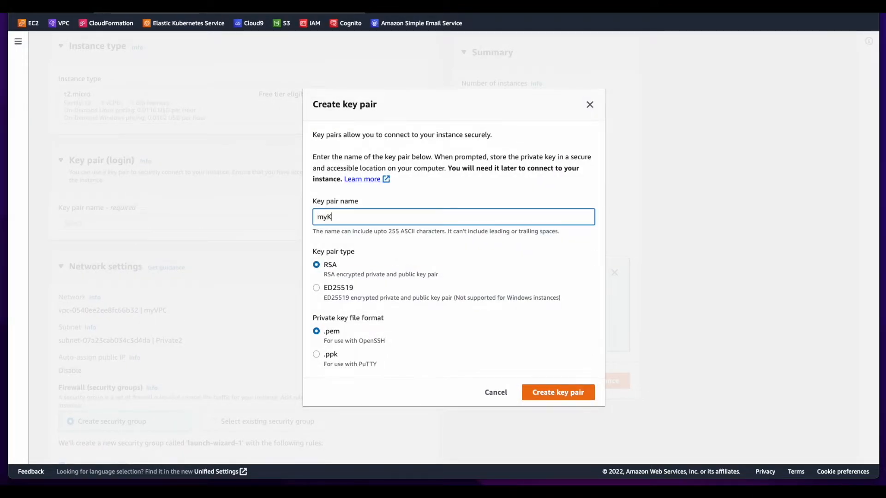
click(546, 392)
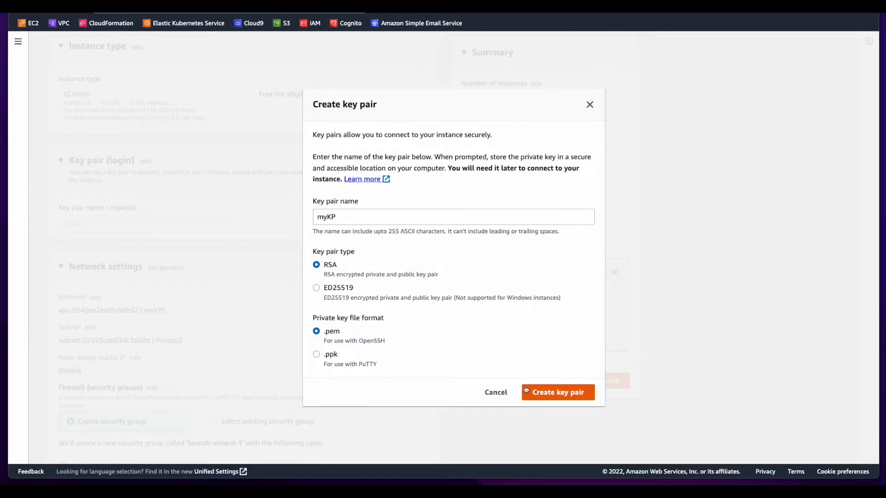
Edit the Bastion instance's network settings to use the Public1 subnet and enable auto-assign public IP.
scroll(329, 310, down, 5)
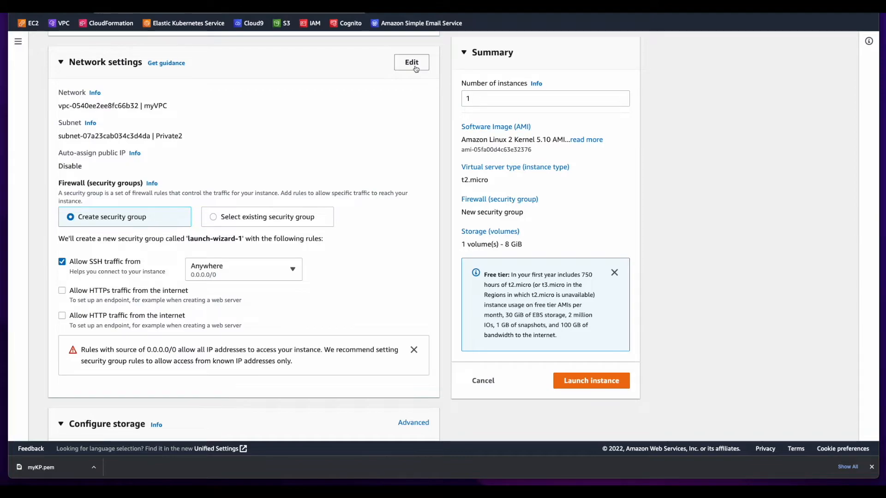
click(412, 63)
click(322, 151)
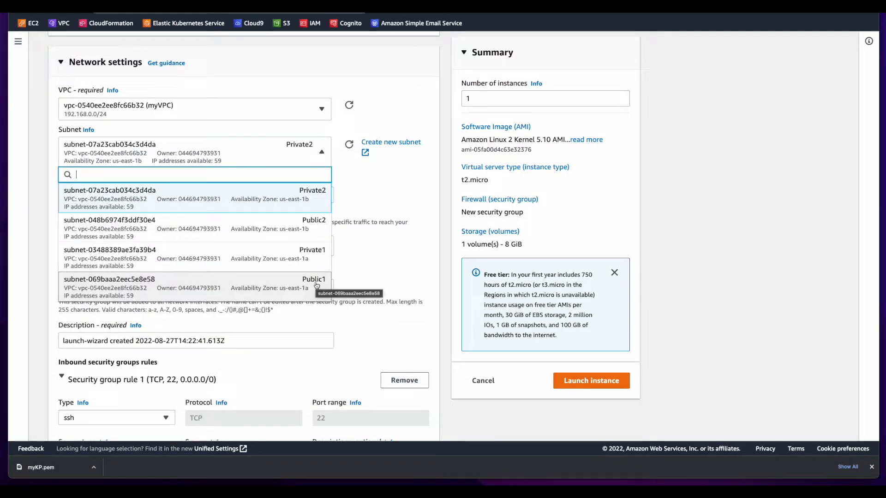
click(317, 284)
click(282, 194)
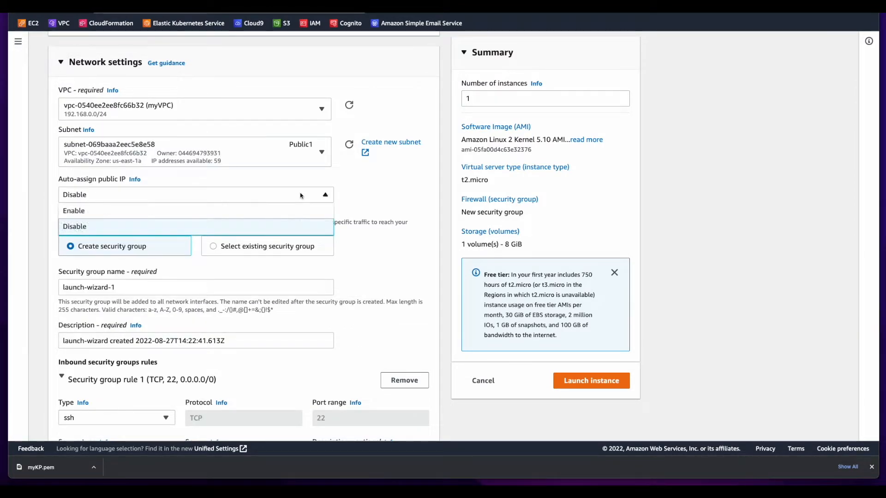
click(282, 211)
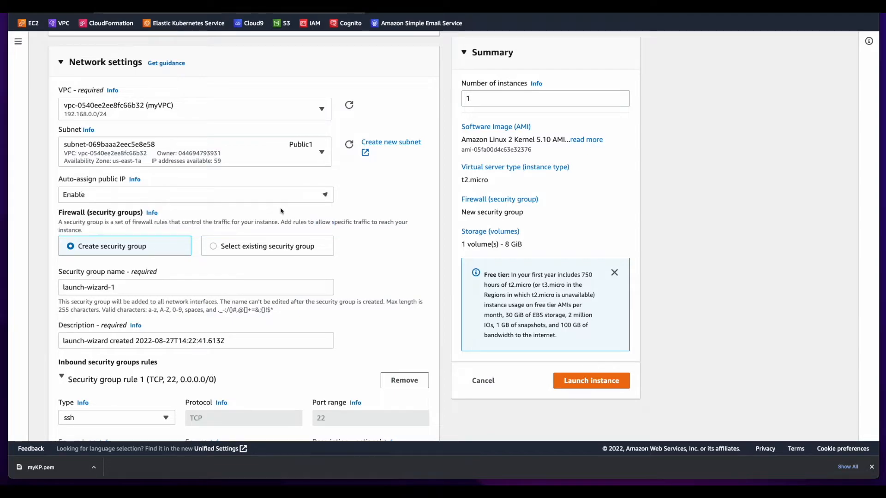
Assign the existing security group Bastion_SG, launch the instance, and go to the instances list.
click(299, 248)
click(283, 286)
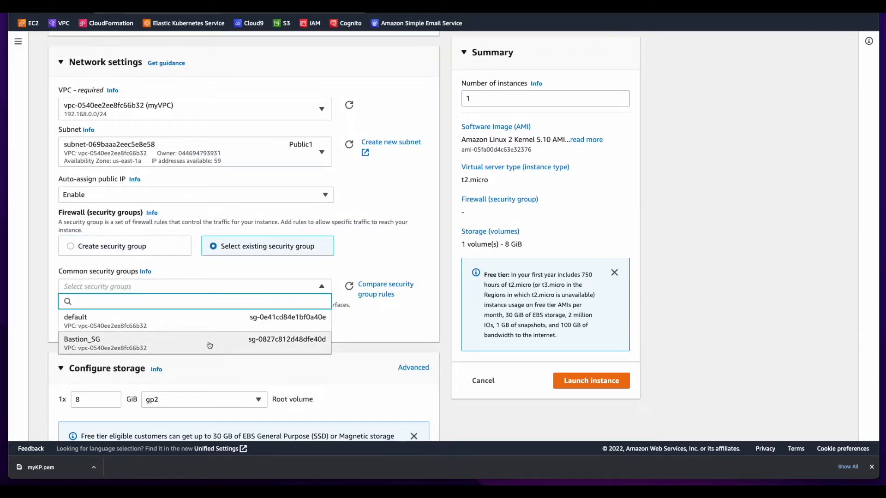
click(210, 345)
scroll(209, 345, down, 3)
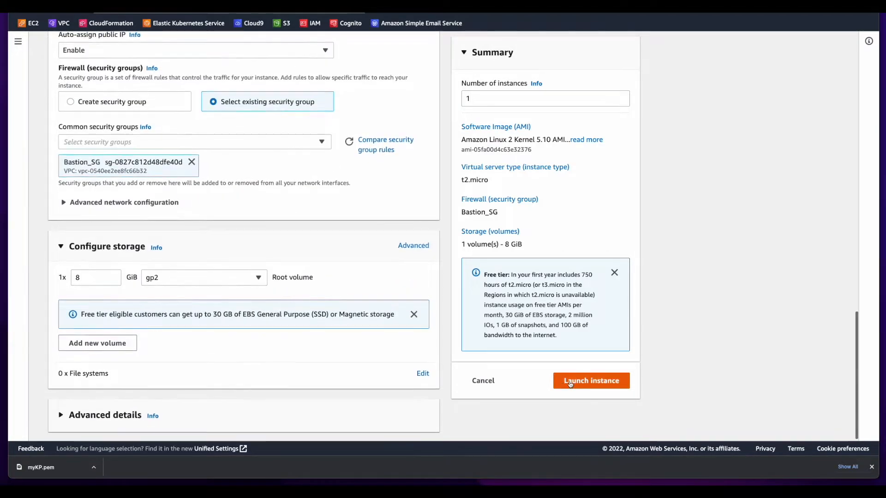
click(571, 383)
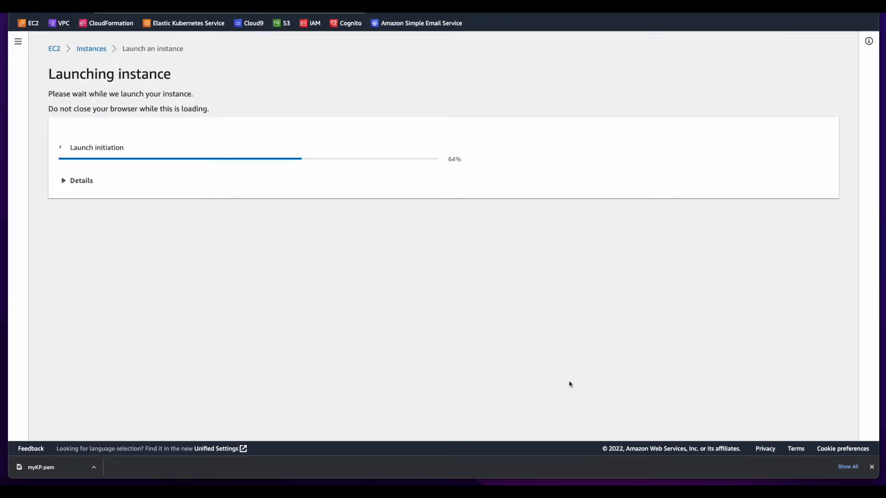
click(795, 311)
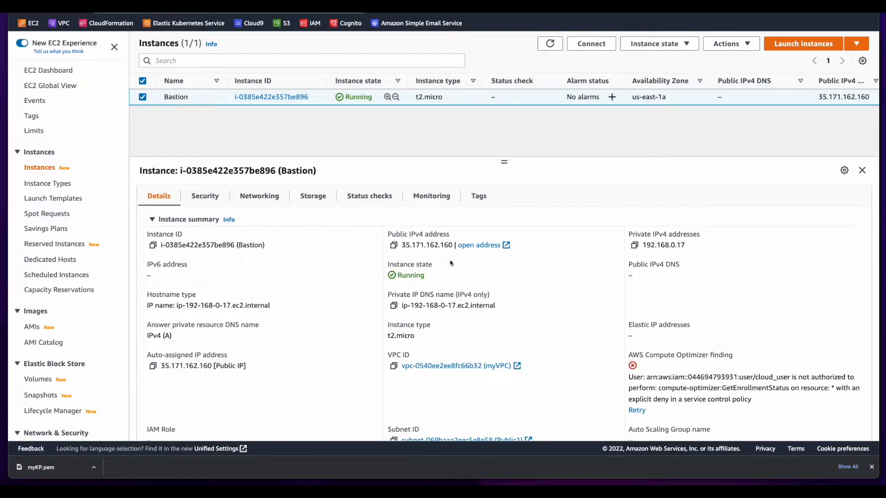
Copy the Bastion's public IPv4 address, switch to the terminal, list the .pem files and run chmod 400 on myKP.pem.
click(394, 245)
key(super+Tab)
text(ls -al *.pem)
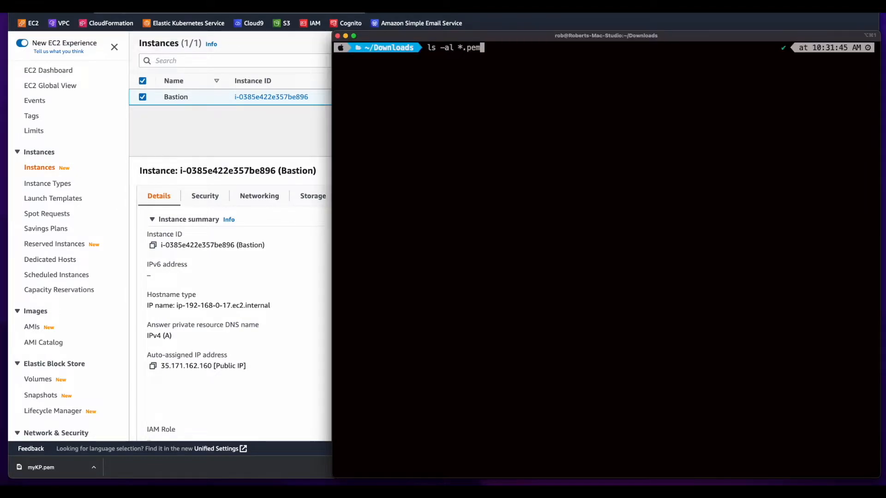
key(Return)
text(chmod 400 myKP.pem)
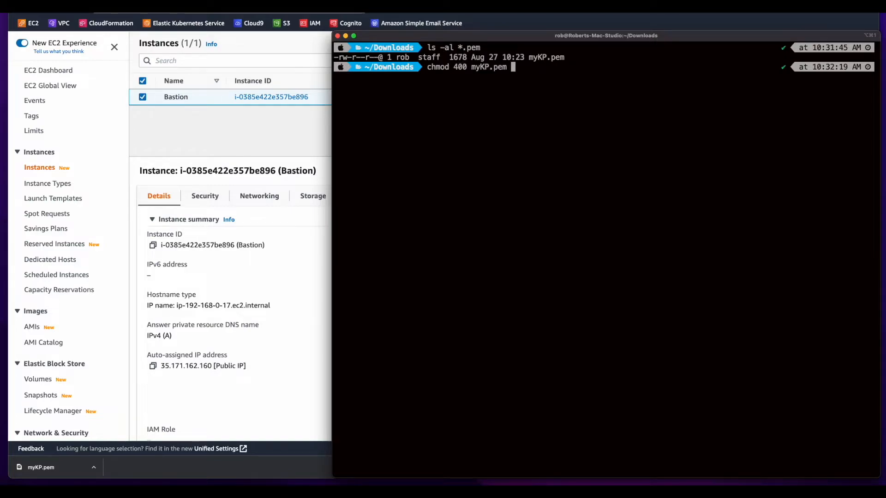
key(Return)
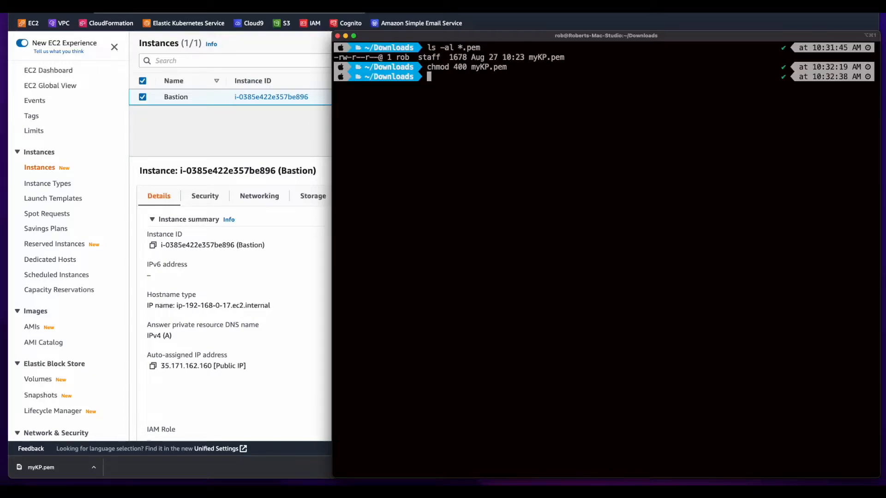
Connect over SSH as ec2-user to 35.171.162.160 with the identity file myKP.pem and accept the host key.
text(ssh ec2-user@)
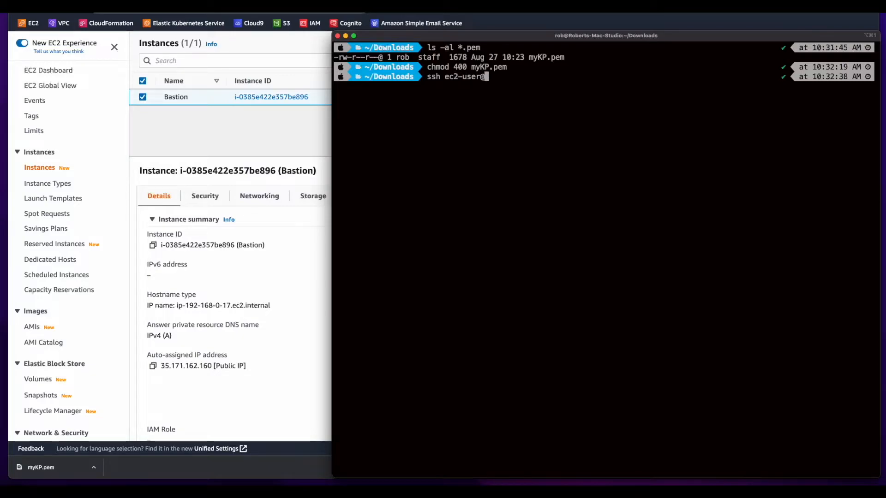
key(super+v)
text(-i )
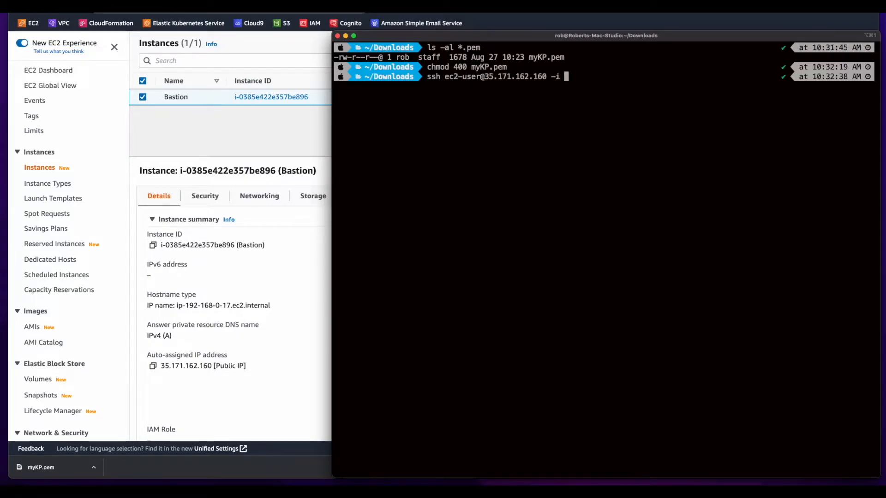
text(myKP.pem)
key(Return)
text(yes)
key(Return)
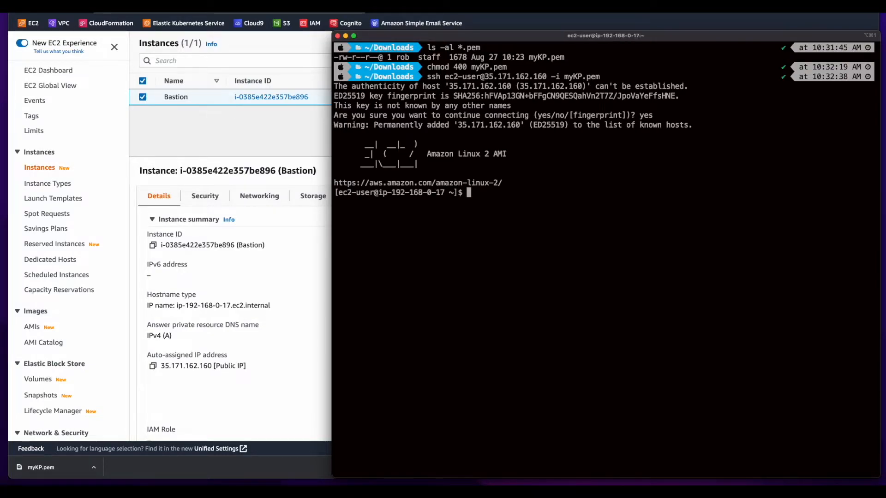
Print the working directory on the Bastion host and exit the SSH session.
text(pwd)
key(Return)
text(exit)
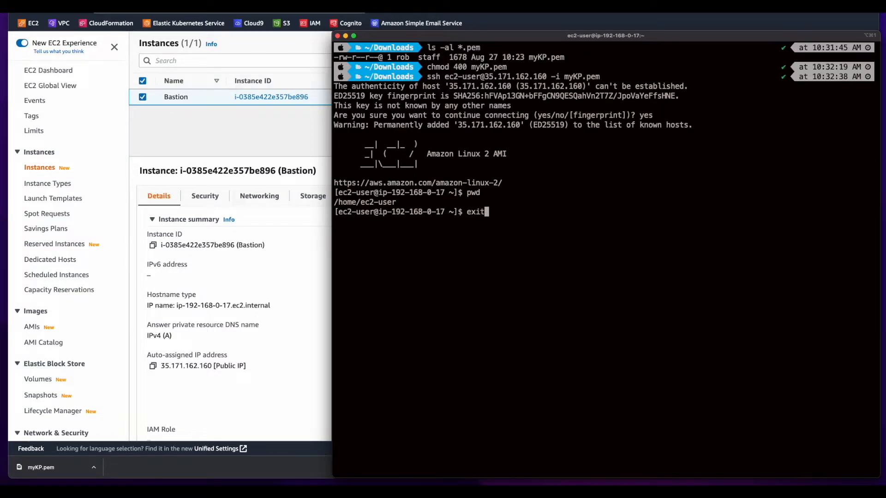
key(Return)
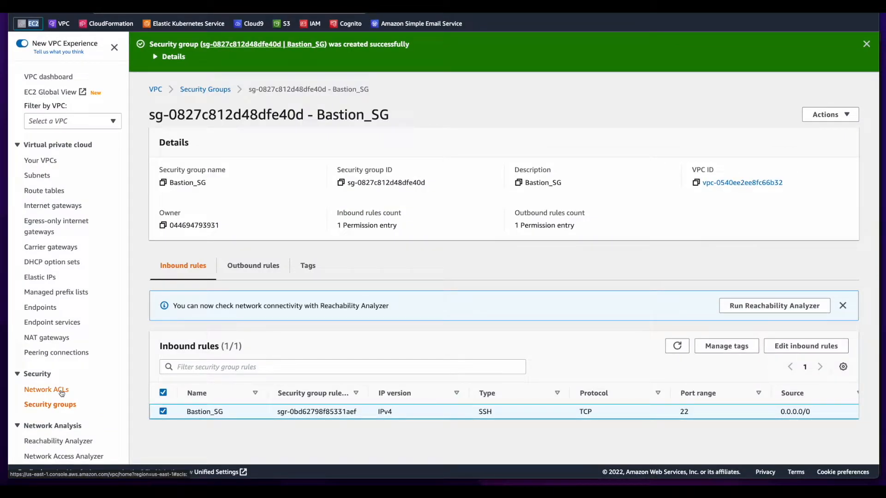
Switch to the VPC console and create a network ACL named Private_NACL in myVPC.
click(47, 390)
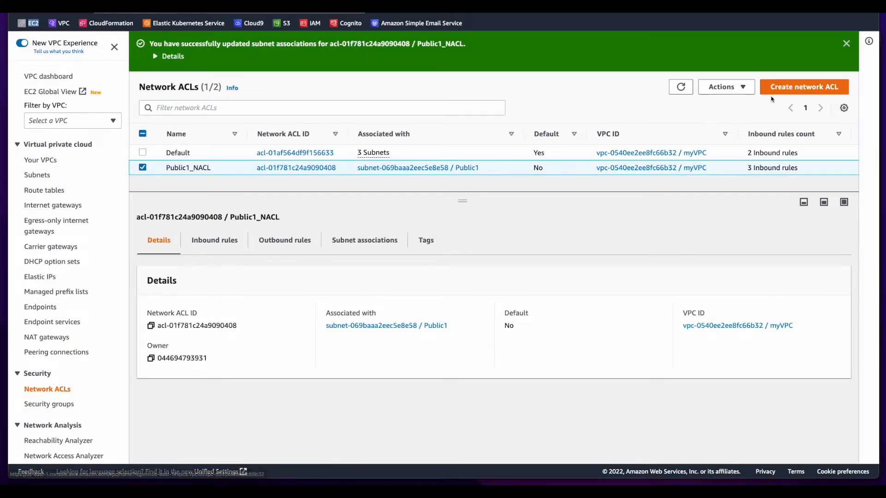
click(799, 87)
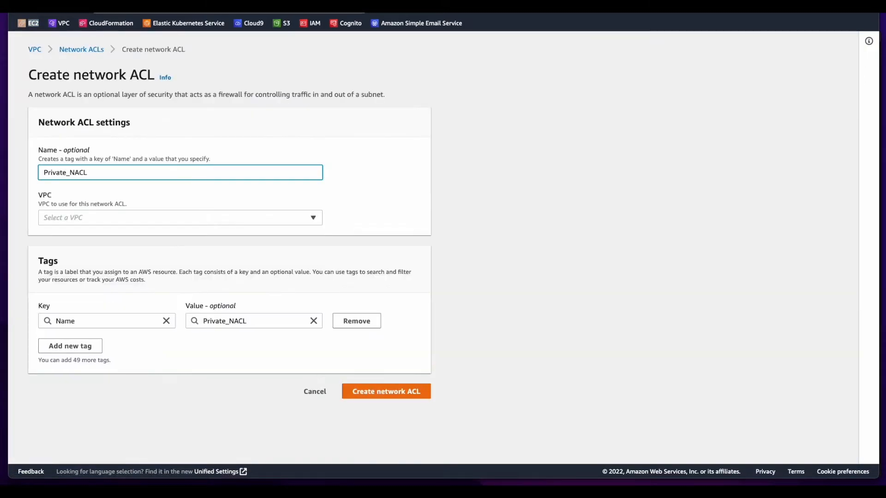
click(249, 223)
click(221, 252)
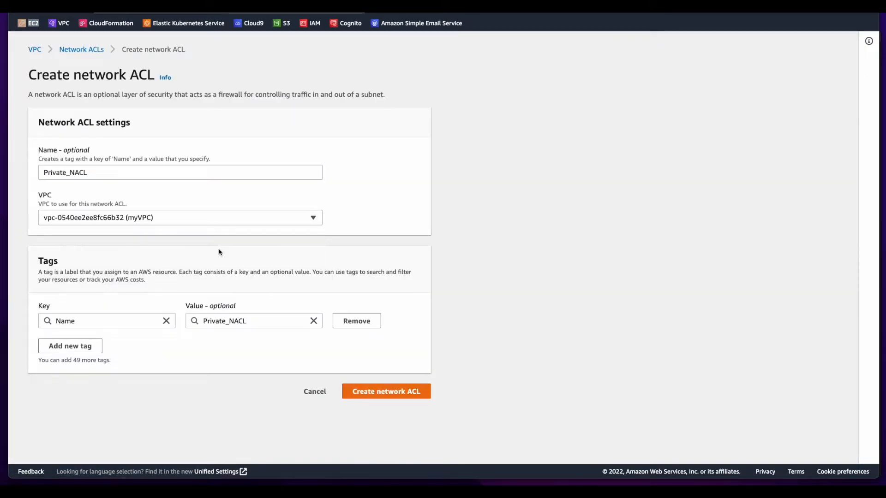
click(393, 400)
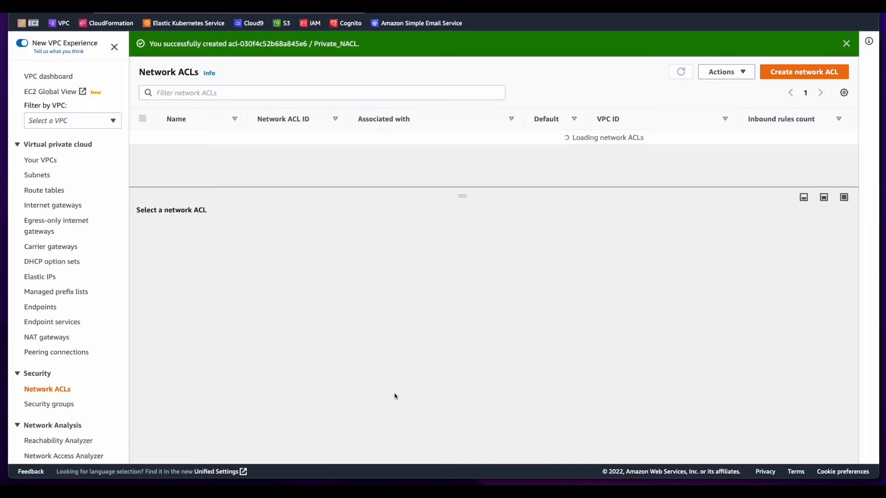
Add inbound rule 100 to Private_NACL, allowing SSH (22) from source 192.168.0.0/26.
click(221, 237)
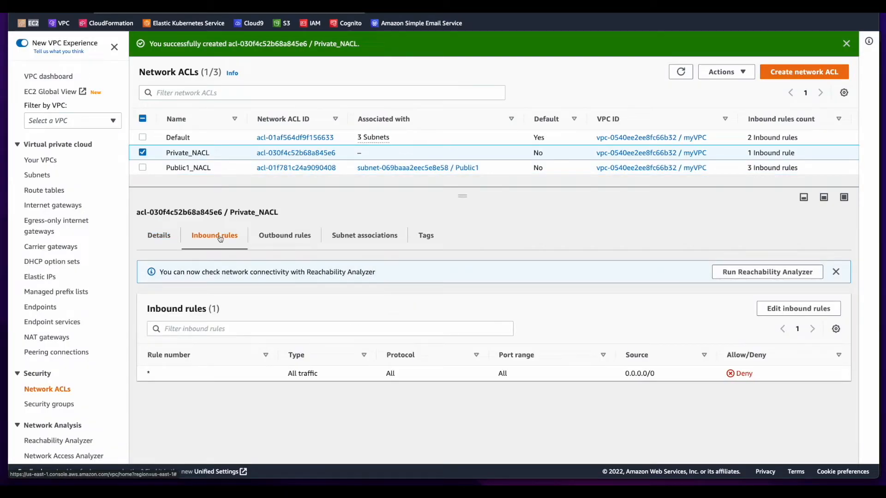
click(798, 308)
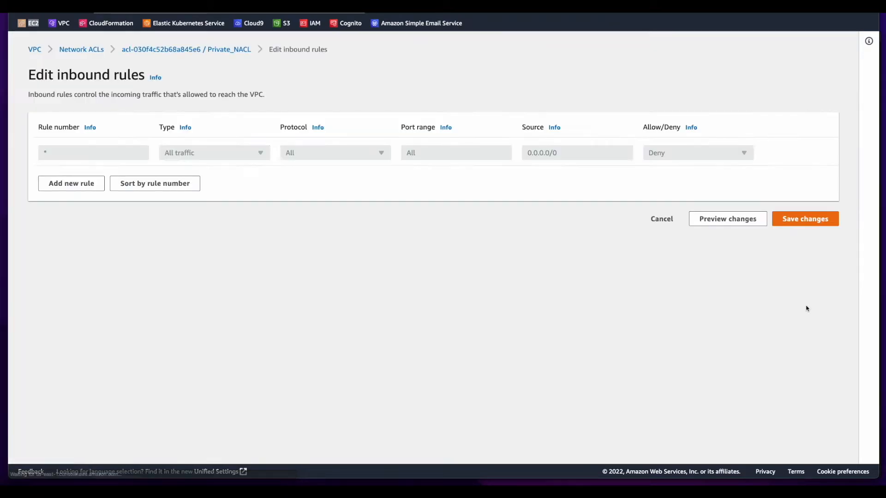
click(71, 211)
text(100)
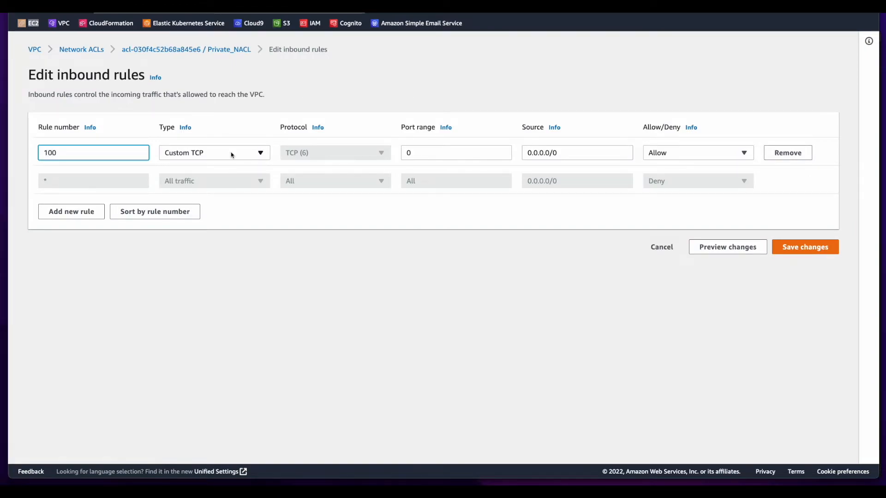
click(231, 154)
click(232, 331)
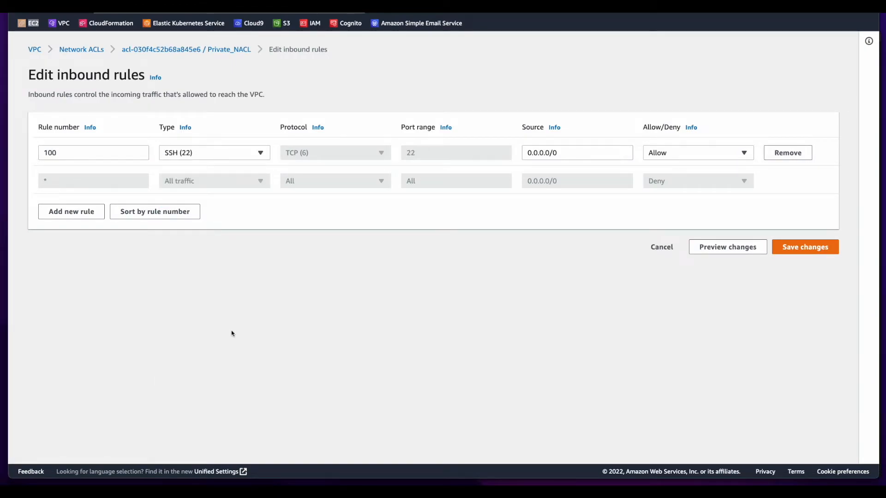
triple_click(571, 153)
text(192.168.0.0/26)
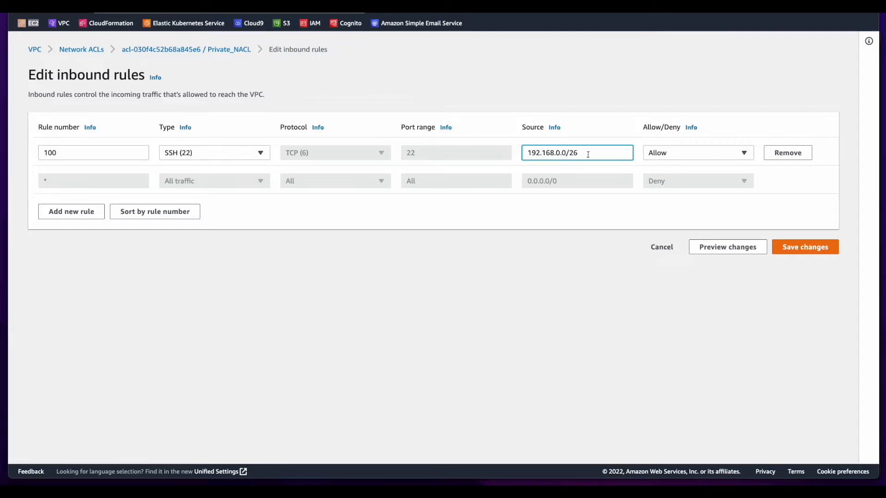
Add inbound rule 110 allowing All ICMP - IPv4 from any source.
click(72, 211)
text(110)
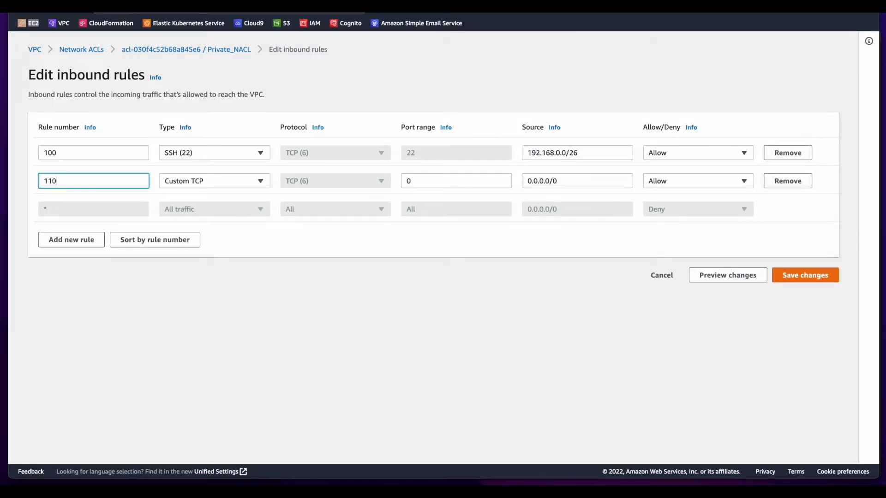
click(231, 181)
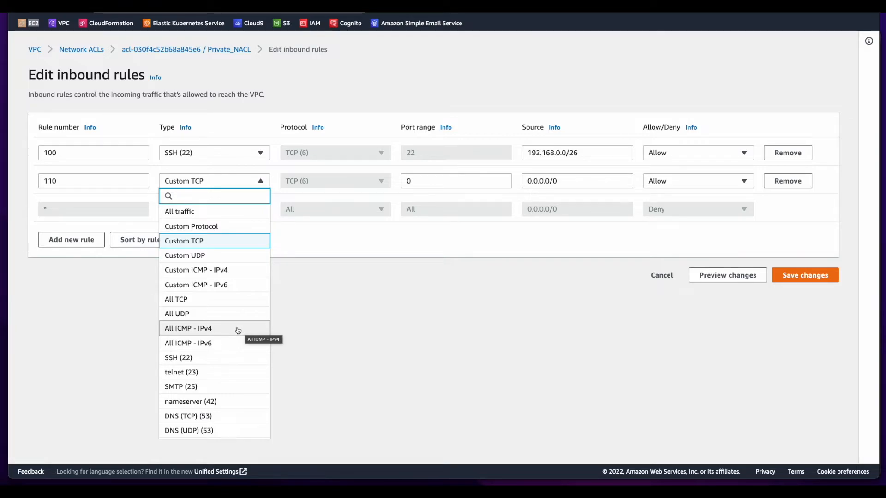
click(238, 330)
Add inbound rule 120 allowing Custom TCP ports 1024-65535 from 0.0.0.0/0, and save the inbound rules.
click(72, 240)
text(1)
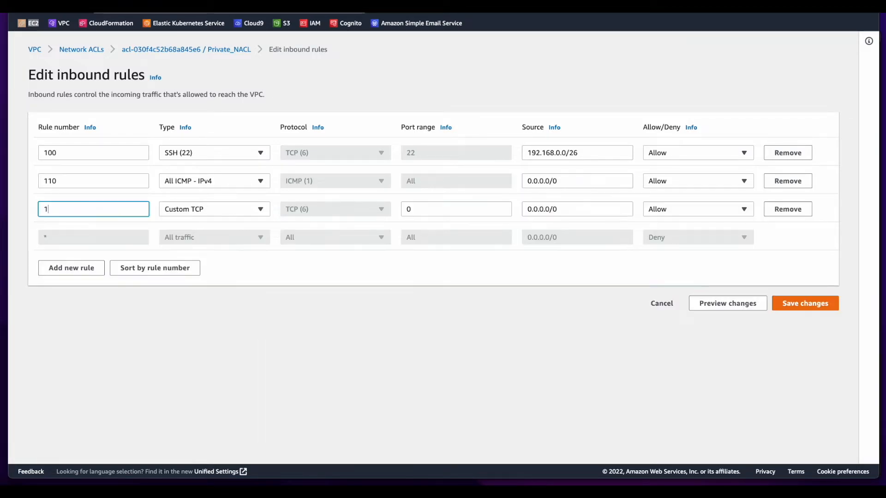
text(20)
key(Tab)
key(Tab)
text(1024)
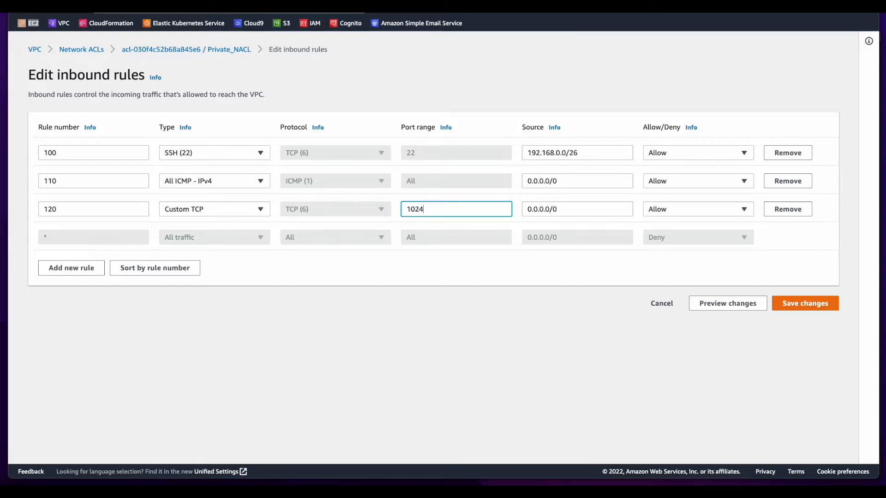
text(-65535)
click(600, 207)
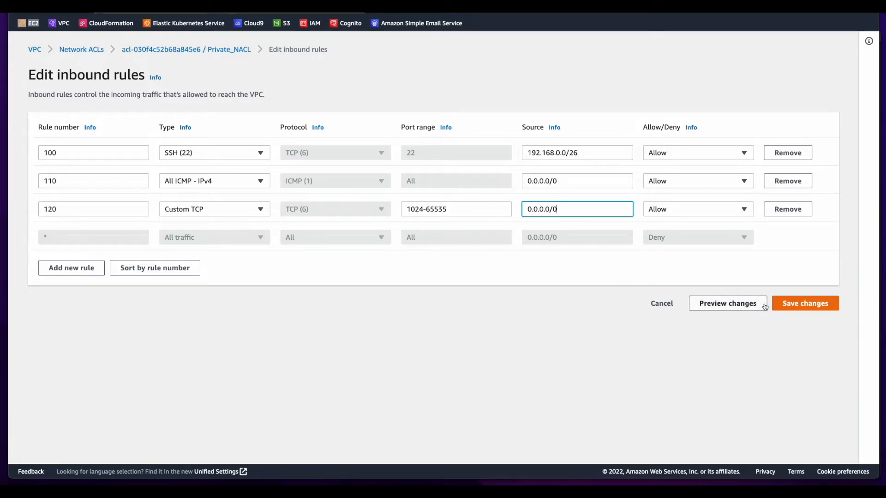
click(794, 304)
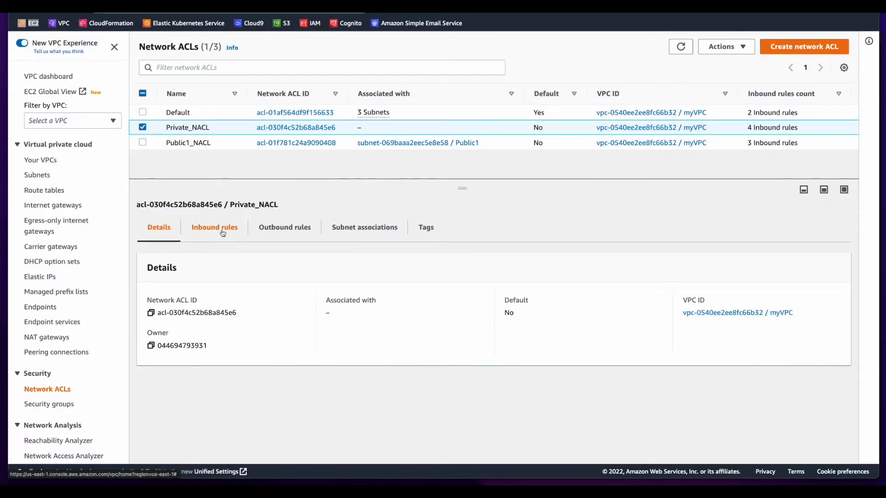
Add outbound rule 100 to Private_NACL, allowing HTTPS (443) to destination 0.0.0.0/0.
click(225, 232)
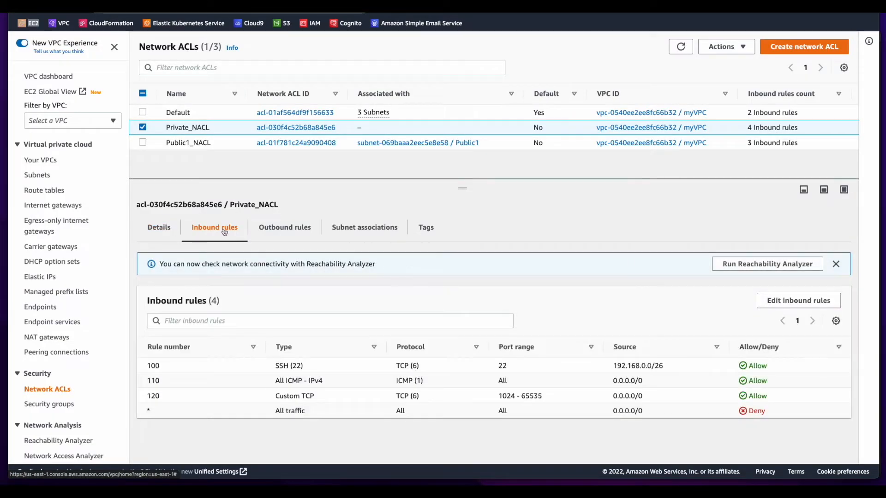
click(291, 231)
click(797, 301)
click(106, 150)
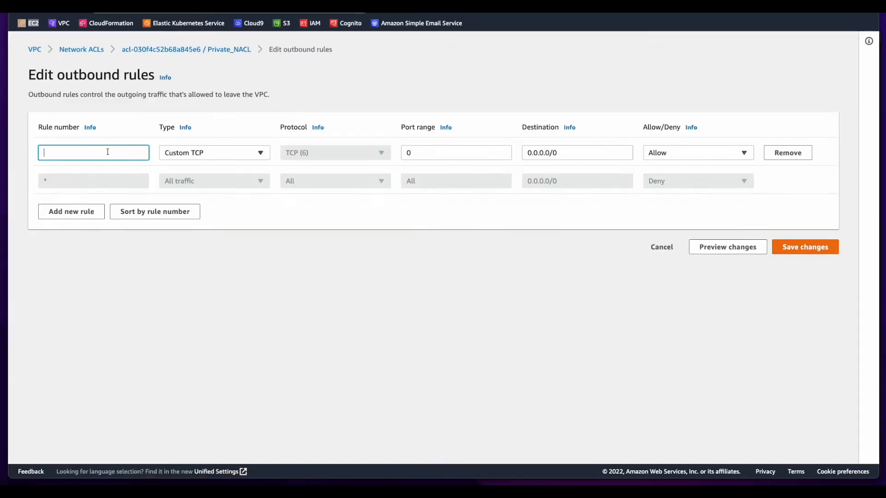
text(100)
click(197, 152)
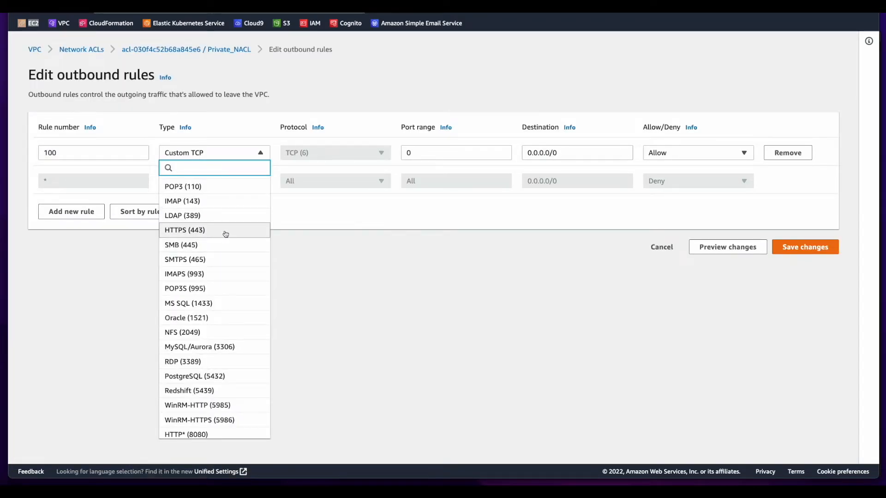
scroll(226, 233, up, 1)
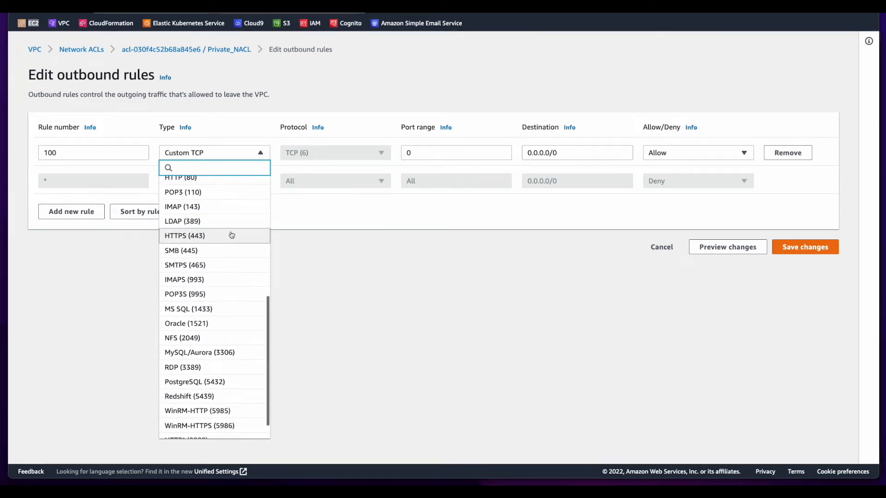
click(232, 235)
Add outbound rule 110 allowing All ICMP - IPv4 to any destination.
click(71, 211)
text(110)
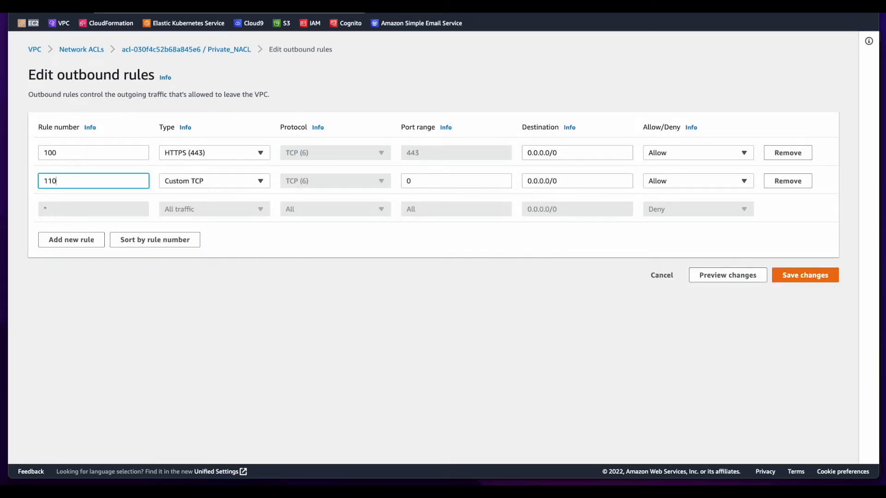
click(215, 181)
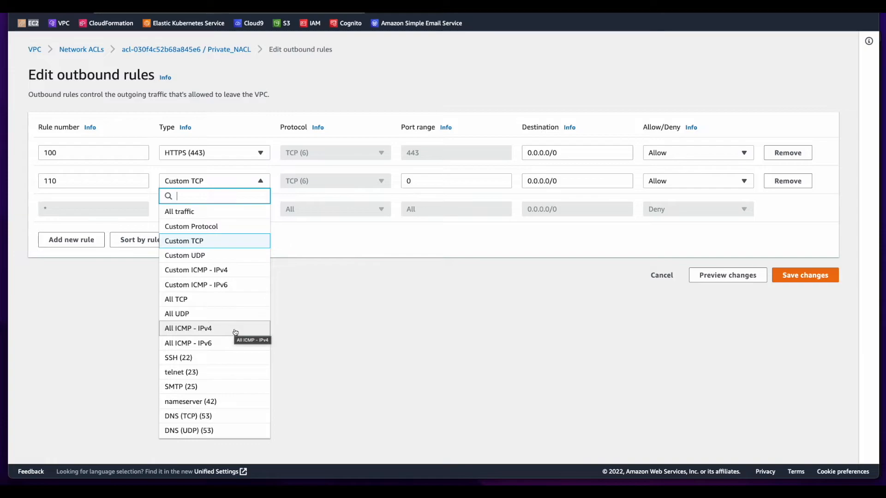
Add outbound rule 120 allowing Custom TCP ports 1024-65535 to 0.0.0.0/0, and save the outbound rules.
text(120)
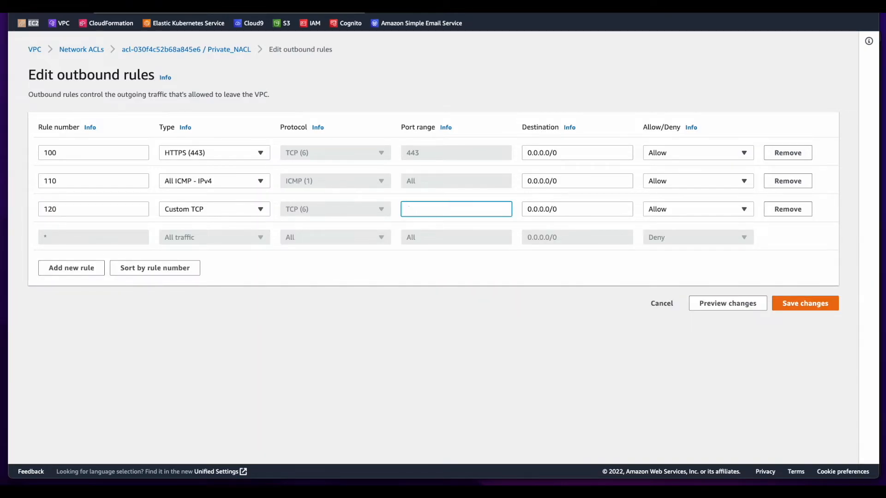
text(1024-65535)
click(806, 308)
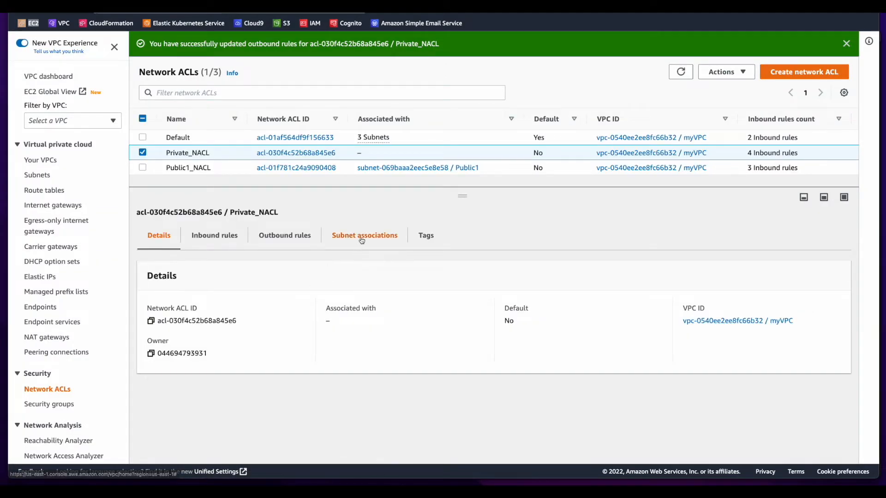
Associate the Private1 and Private2 subnets with Private_NACL and save the associations.
click(362, 238)
click(797, 280)
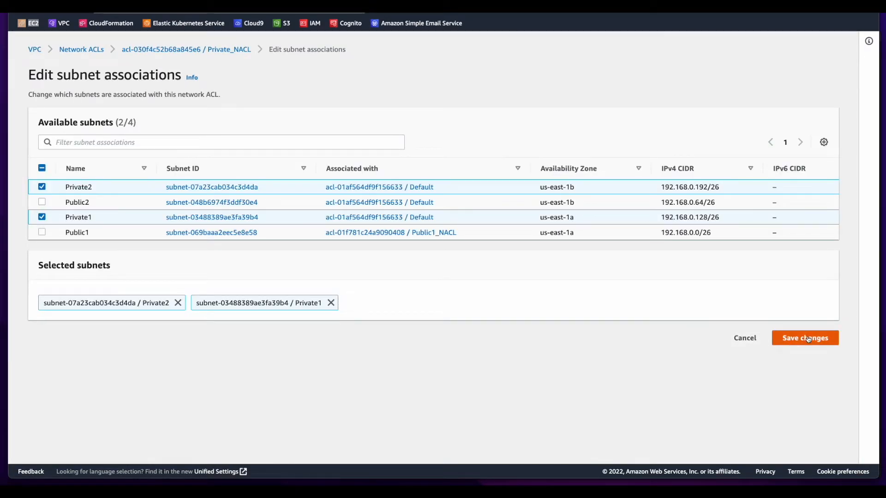
click(807, 339)
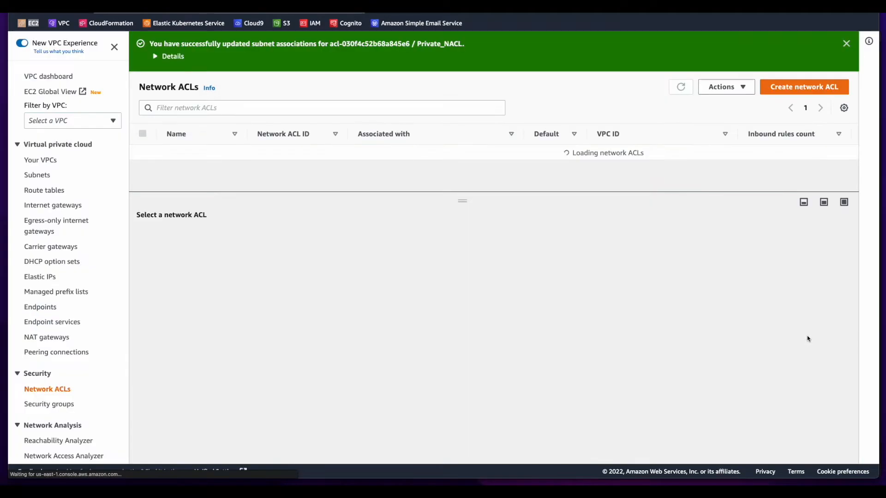
Start a new security group in myVPC with Private_SG as both its name and description.
click(51, 404)
click(791, 47)
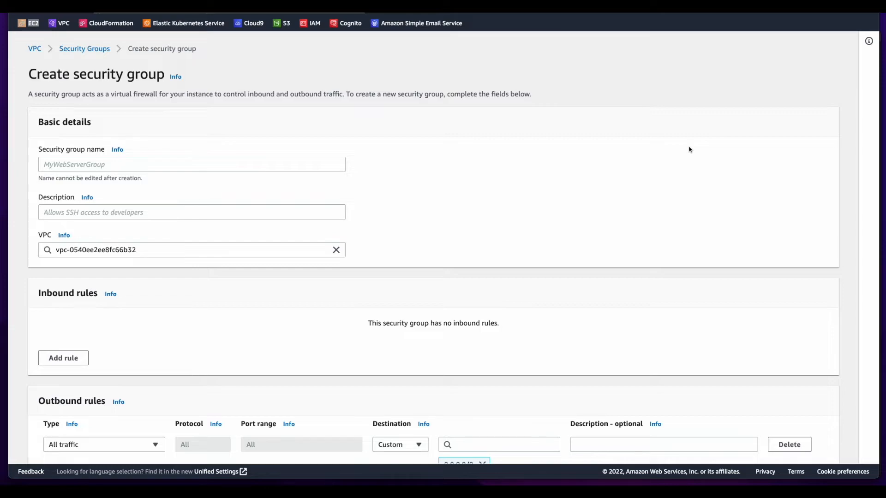
click(191, 165)
text(Private)
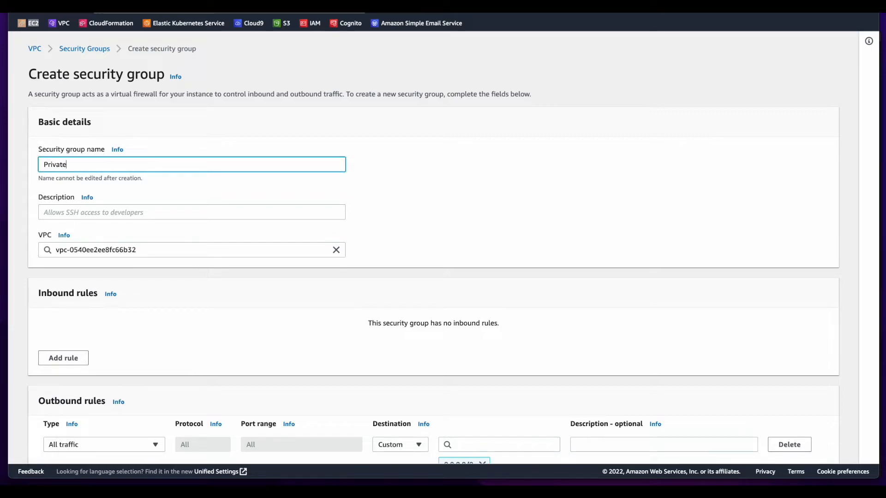
text(_SG)
key(ctrl+a)
key(ctrl+c)
click(101, 211)
key(ctrl+v)
Add an inbound rule to the security group allowing SSH from source 192.168.0.0/26.
click(78, 362)
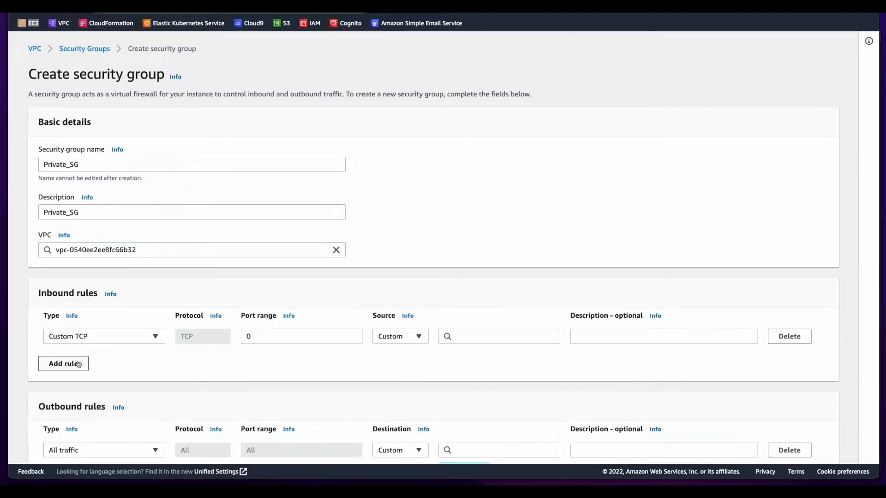
click(138, 340)
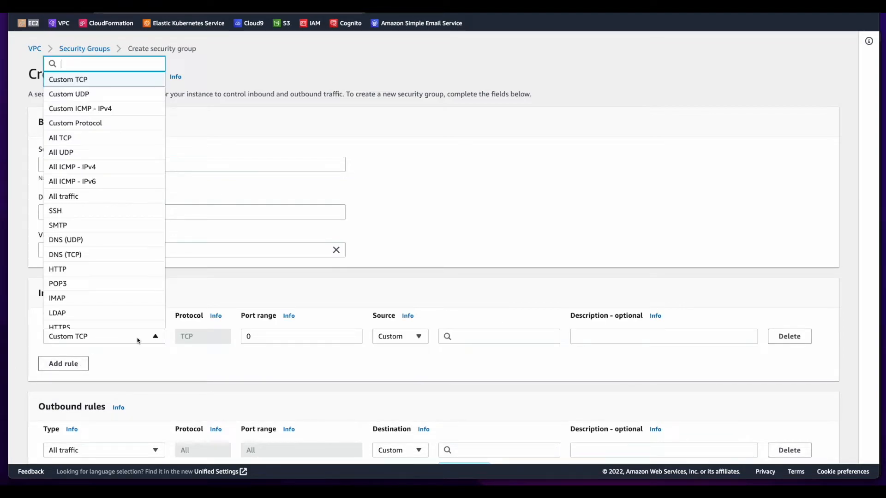
click(120, 211)
click(500, 337)
text(192.168.0.0/26)
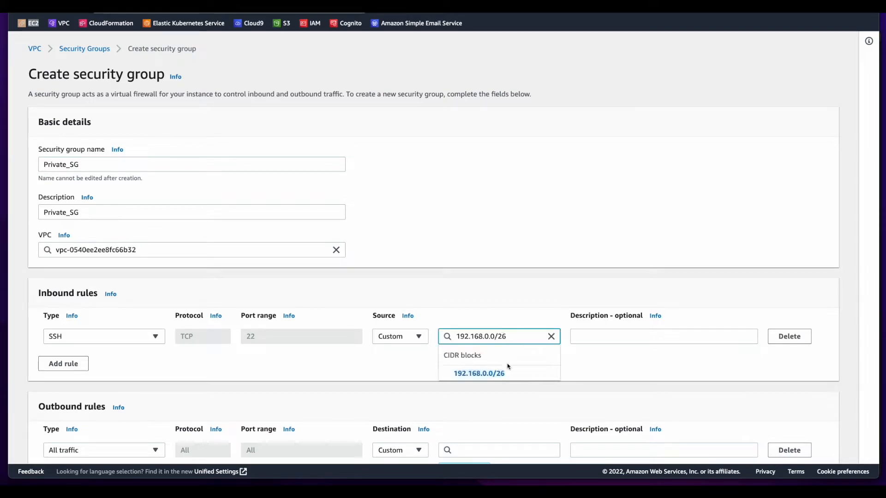
click(515, 377)
Change the existing outbound rule's type to HTTPS, keeping destination 0.0.0.0/0.
scroll(71, 405, down, 3)
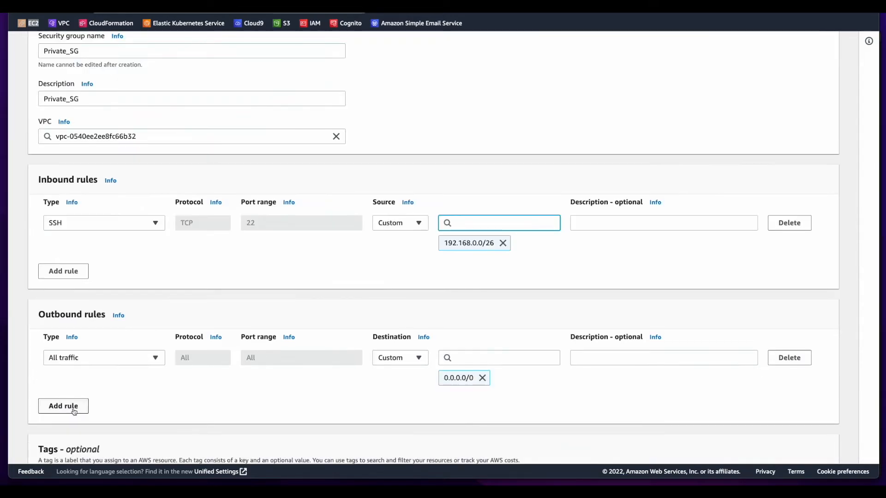
click(113, 359)
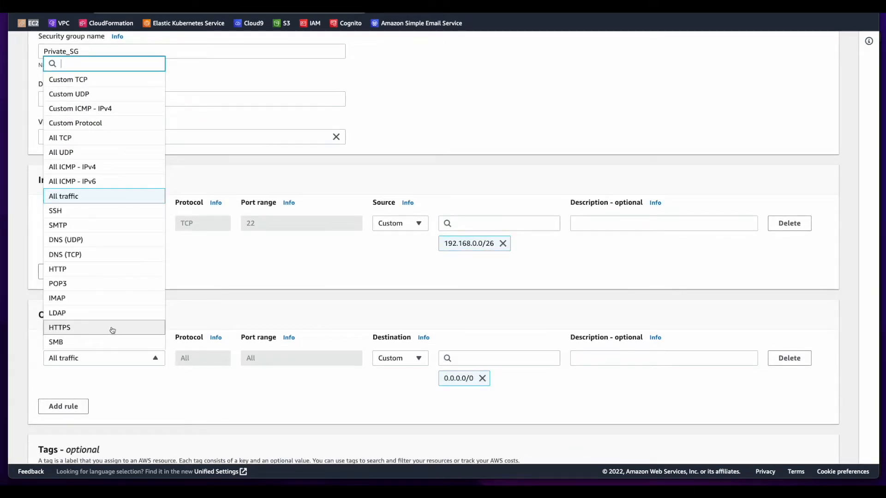
click(112, 330)
Add an outbound rule allowing All ICMP - IPv4 to Anywhere (0.0.0.0/0), and create the security group.
click(63, 407)
click(104, 403)
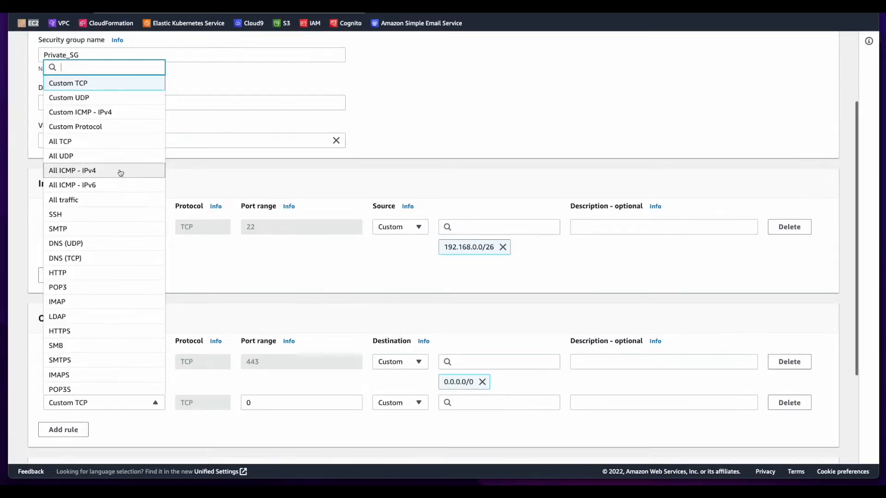
click(118, 171)
click(492, 85)
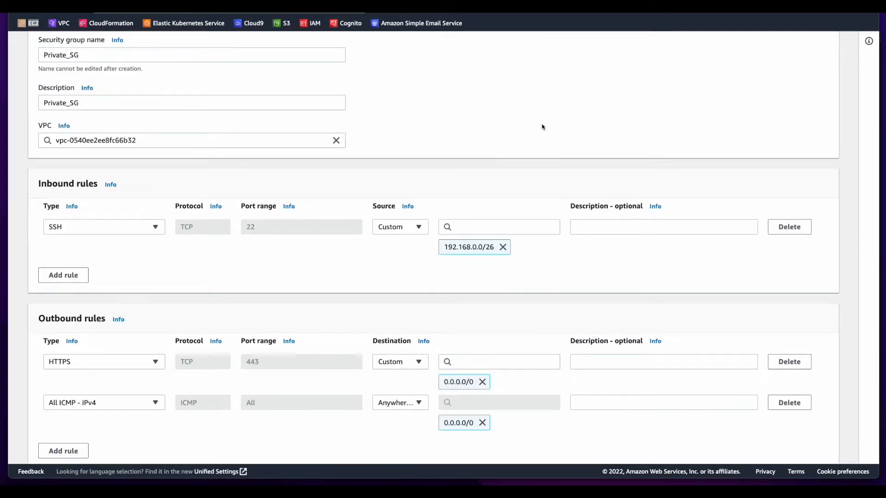
scroll(523, 112, down, 3)
click(785, 451)
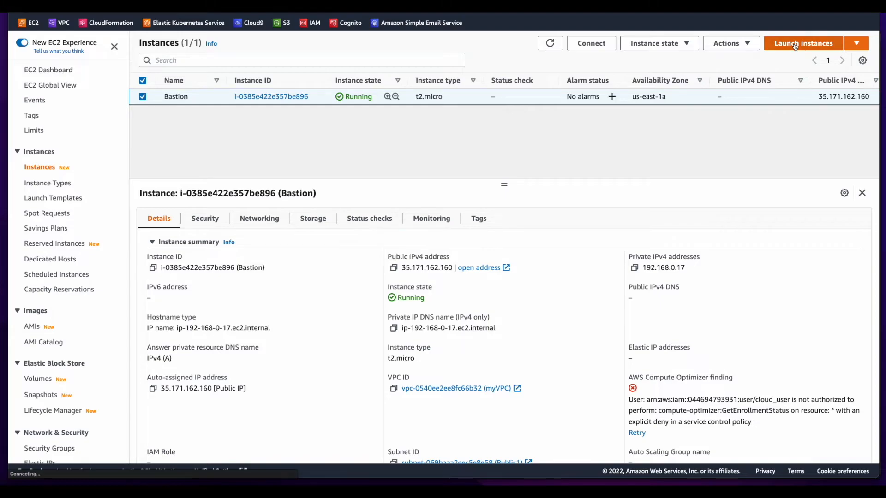
In the EC2 console, start launching a new instance named AppServer1 with the myKP key pair.
click(803, 44)
click(196, 207)
text(AppServer1)
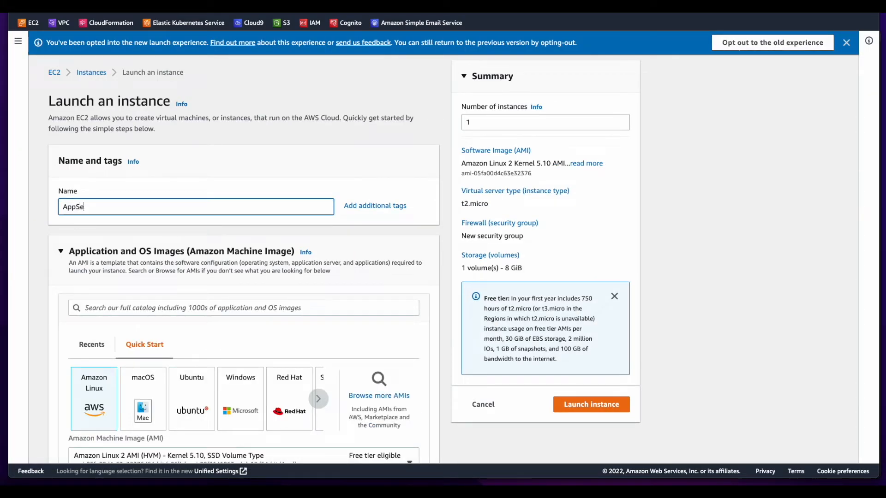
scroll(330, 330, down, 3)
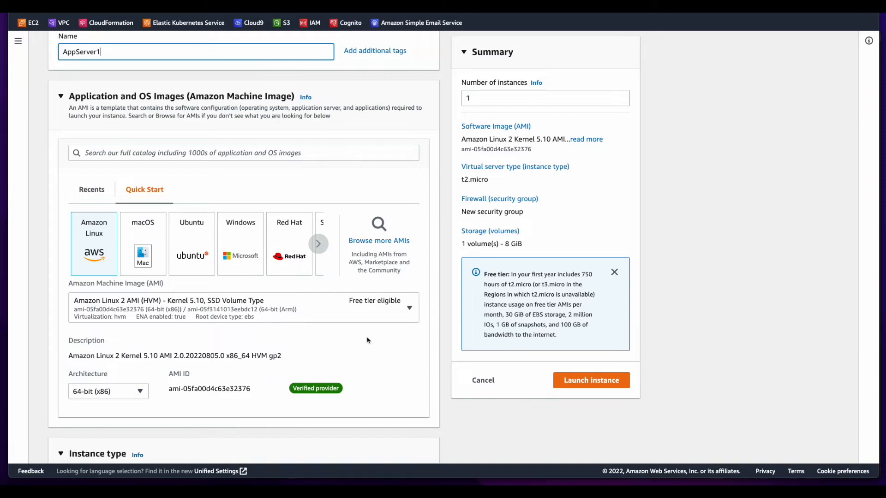
scroll(367, 340, down, 6)
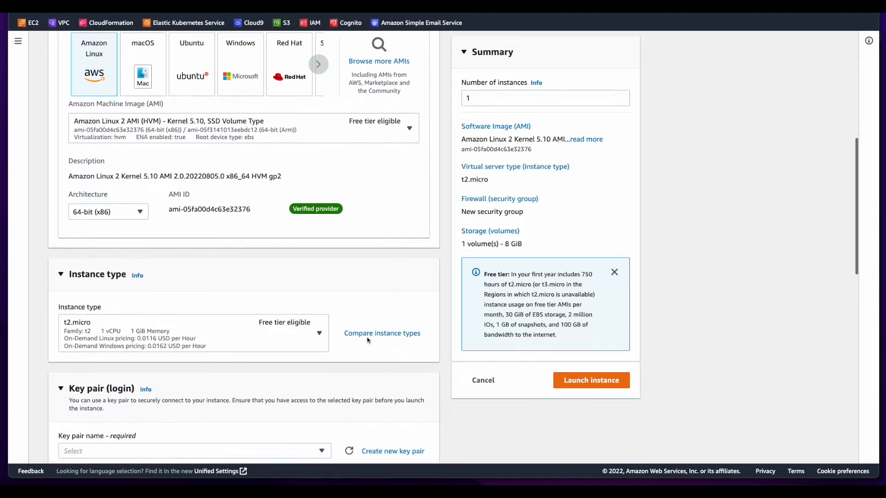
scroll(367, 340, down, 1)
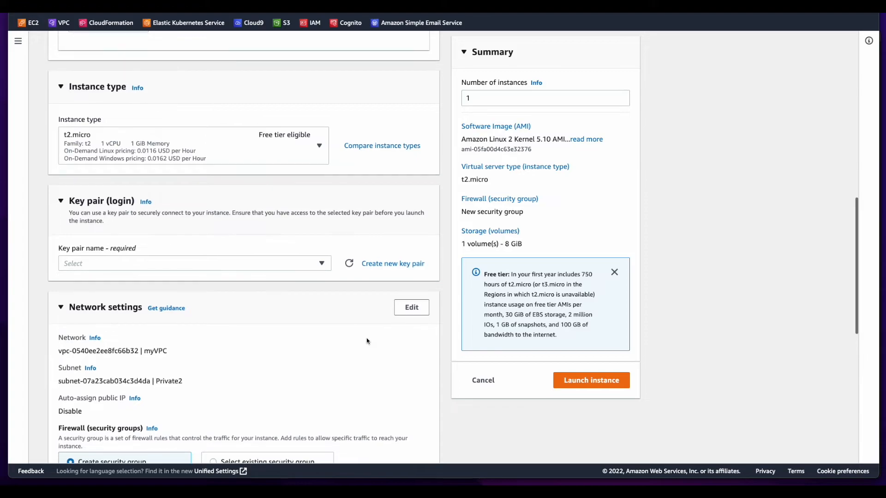
click(185, 264)
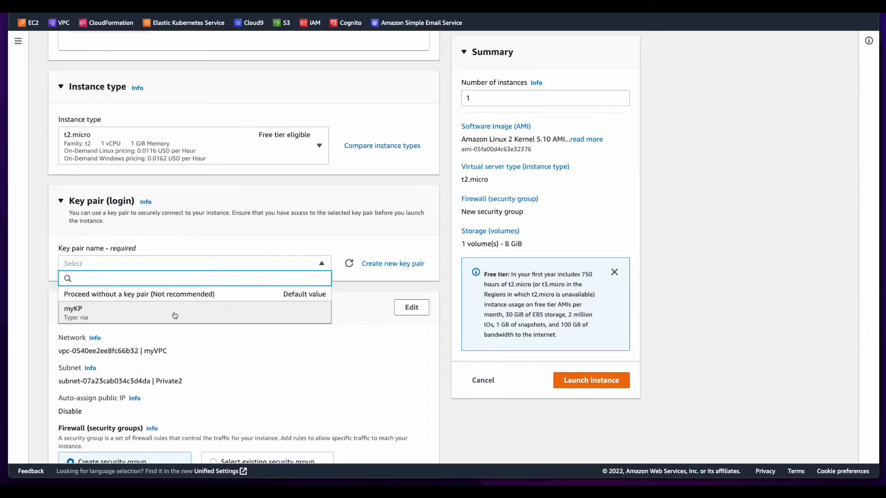
click(174, 315)
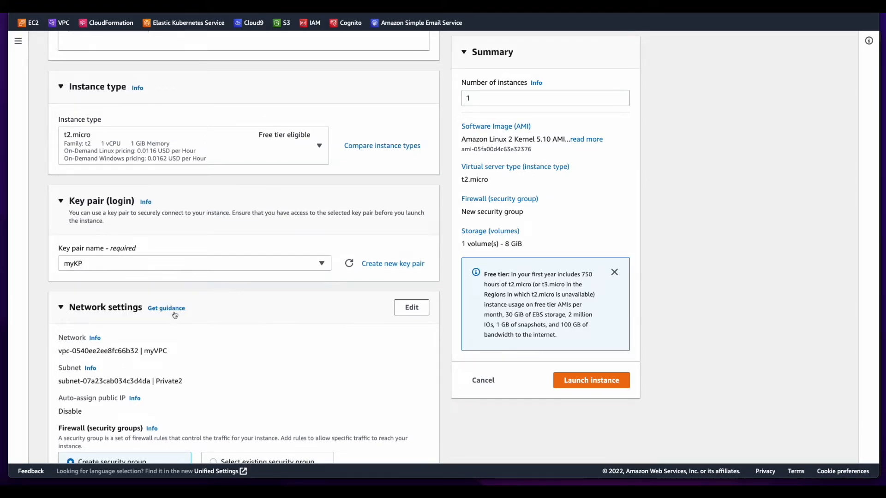
Edit the instance's network settings to place it in the Private1 subnet of myVPC.
click(412, 312)
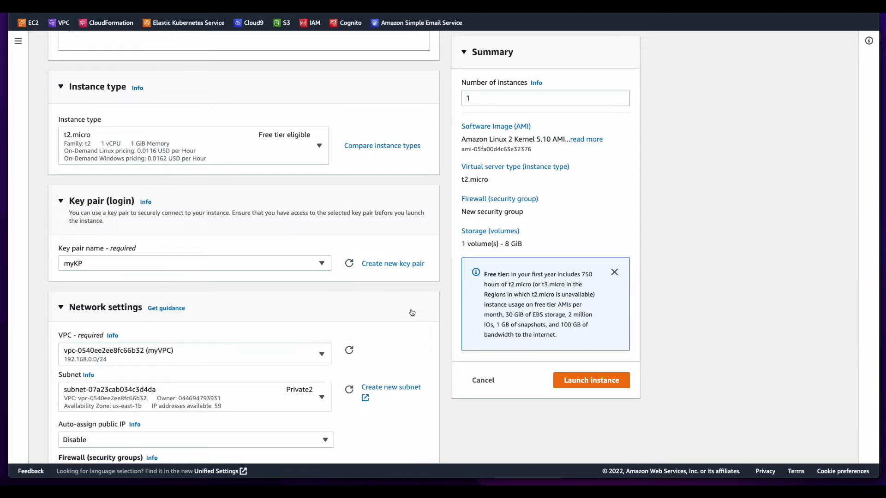
scroll(412, 313, down, 5)
click(321, 190)
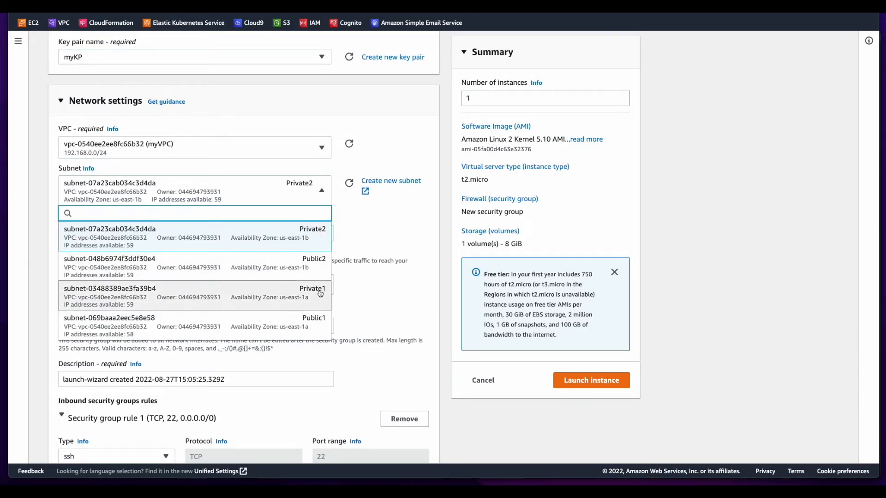
click(320, 293)
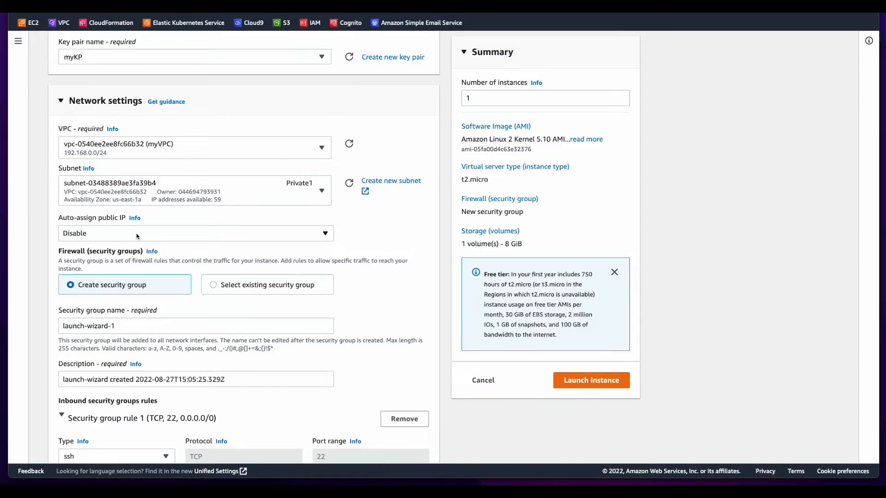
Assign the existing Private_SG security group to AppServer1 and launch the instance.
click(285, 289)
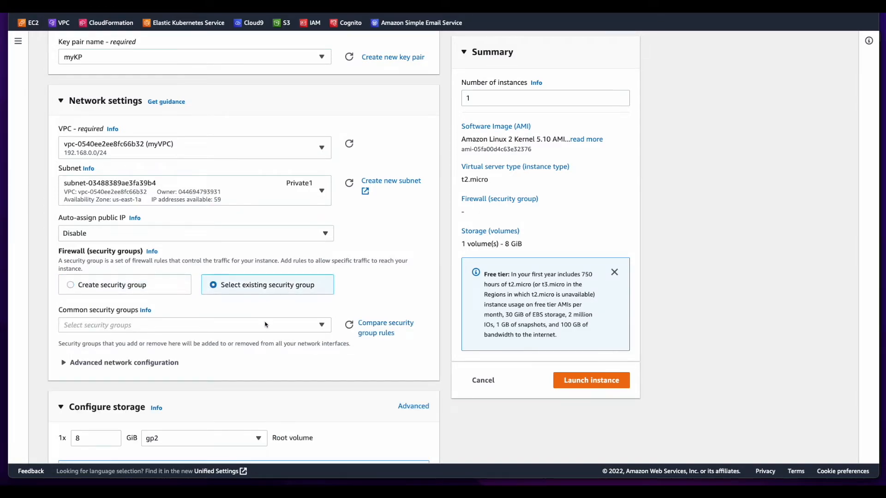
click(261, 327)
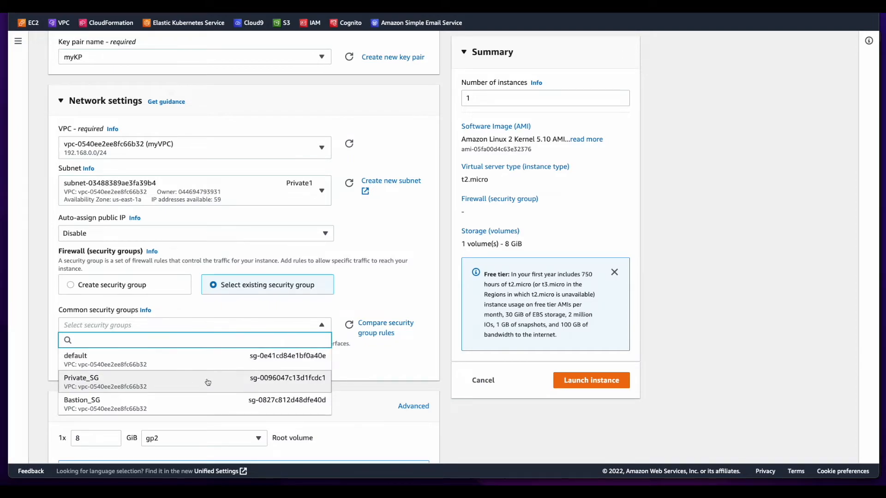
click(209, 384)
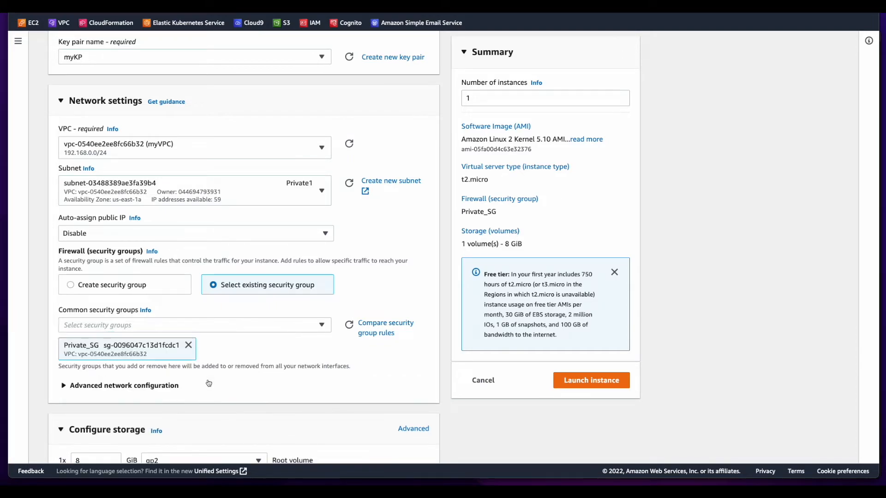
click(602, 381)
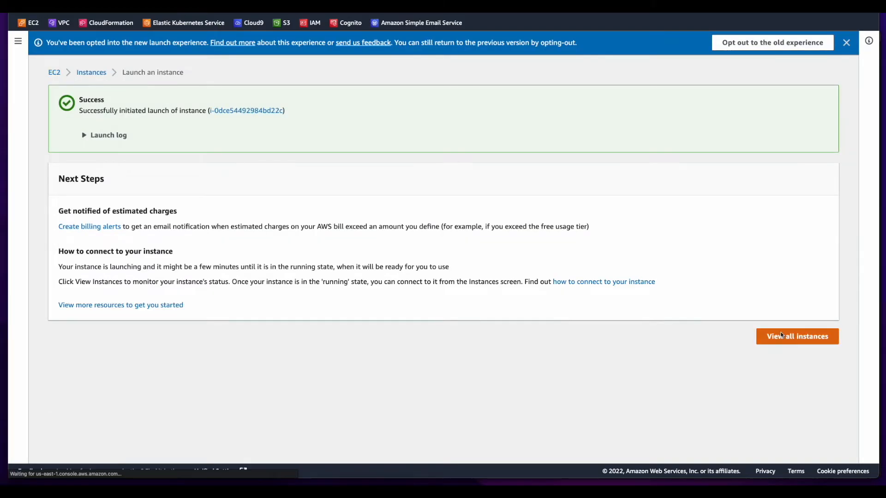
Refresh the list of all instances and view AppServer1's details, including its private IPv4 address.
click(782, 335)
click(551, 43)
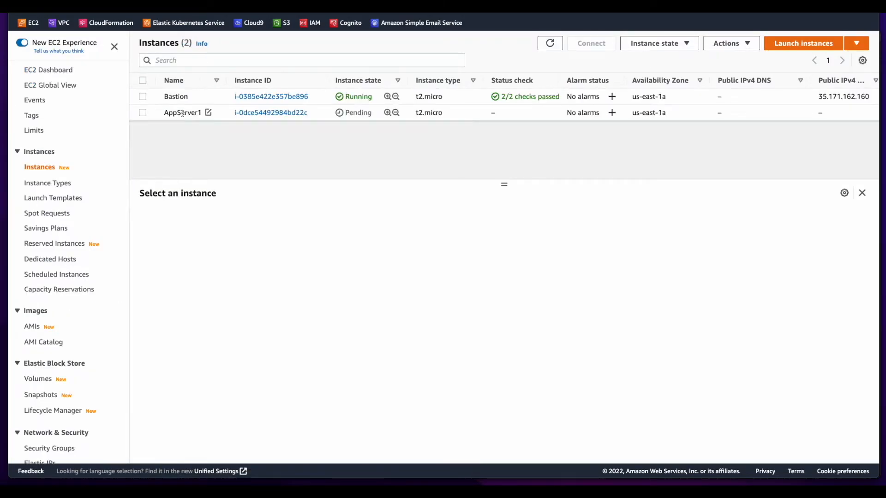
click(171, 112)
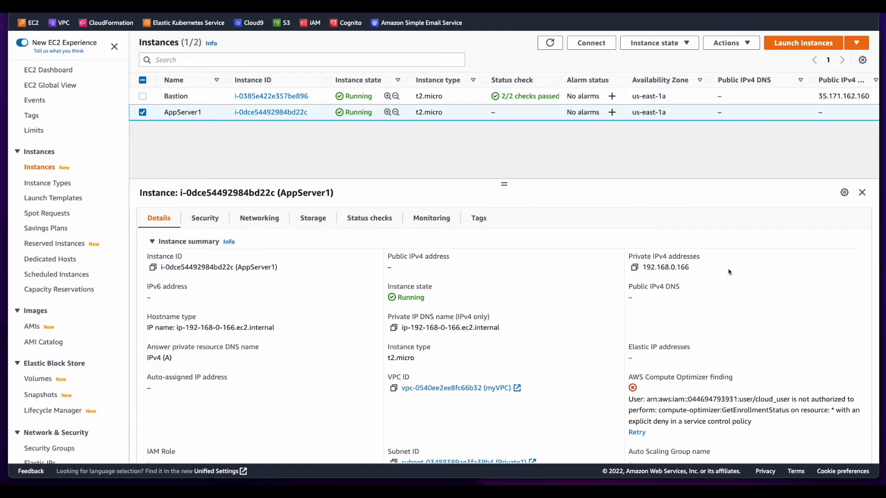
key(super+Tab)
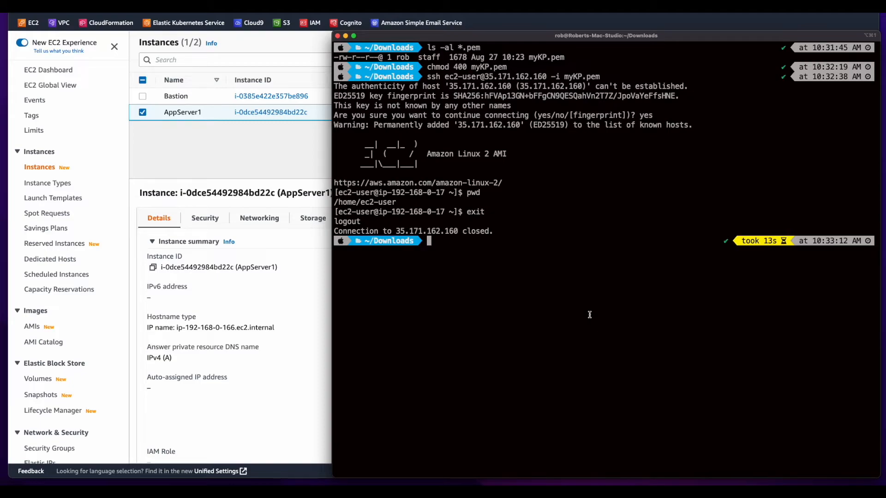
text(ssh-add -K myKP.pem)
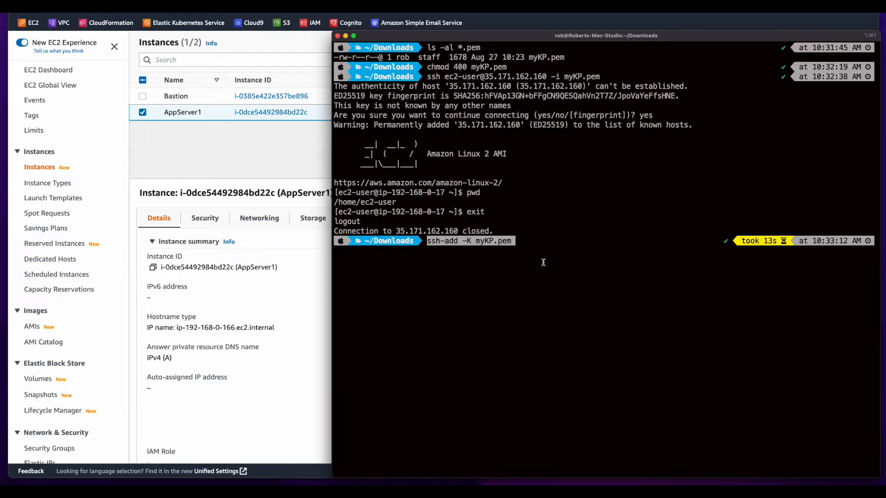
key(Return)
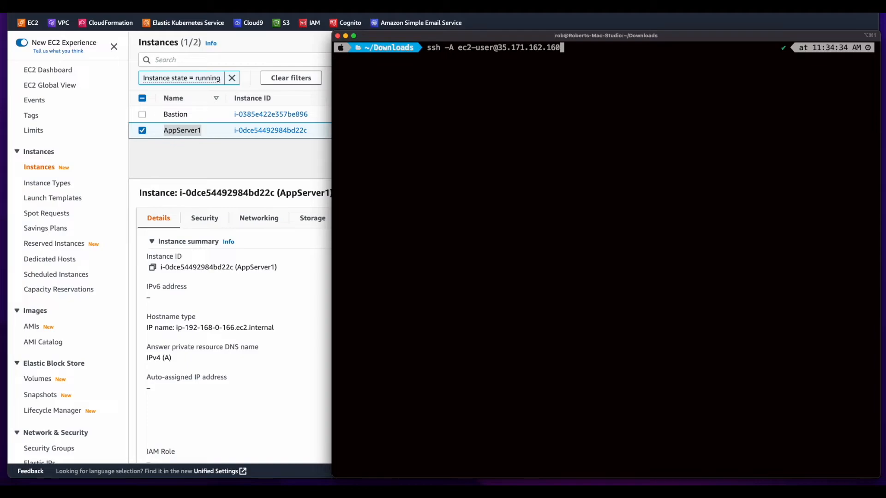
key(Return)
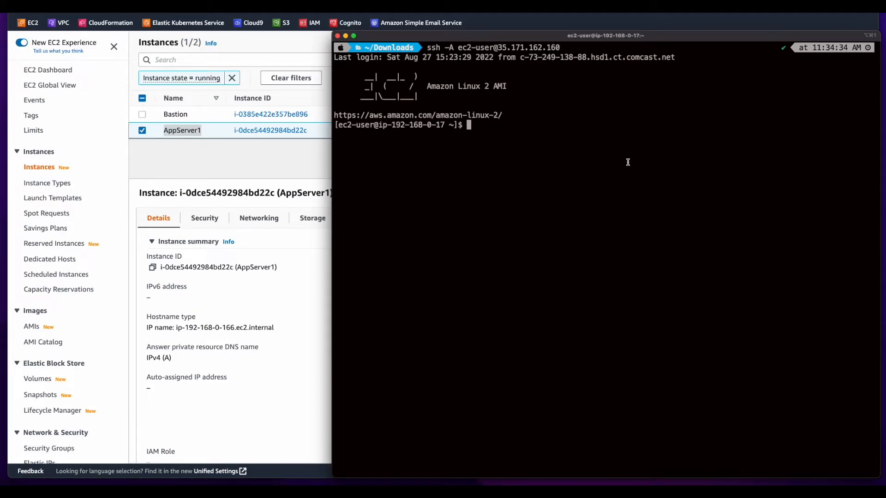
key(super+Tab)
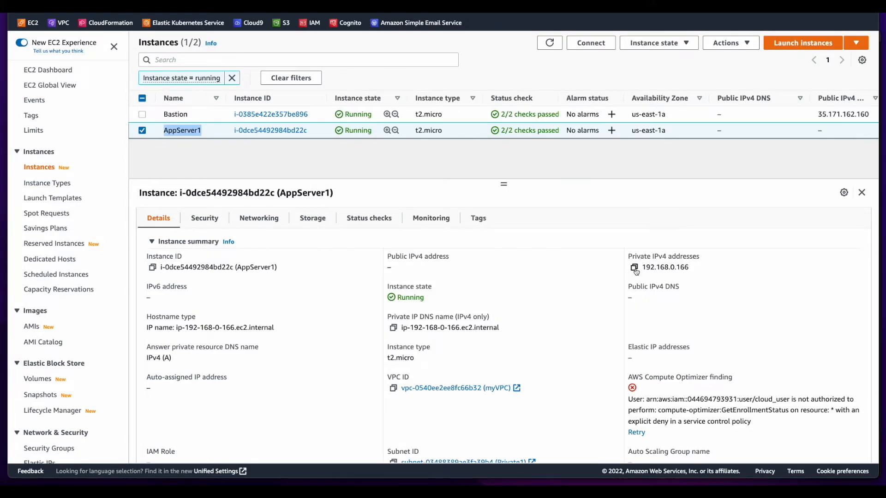
click(634, 267)
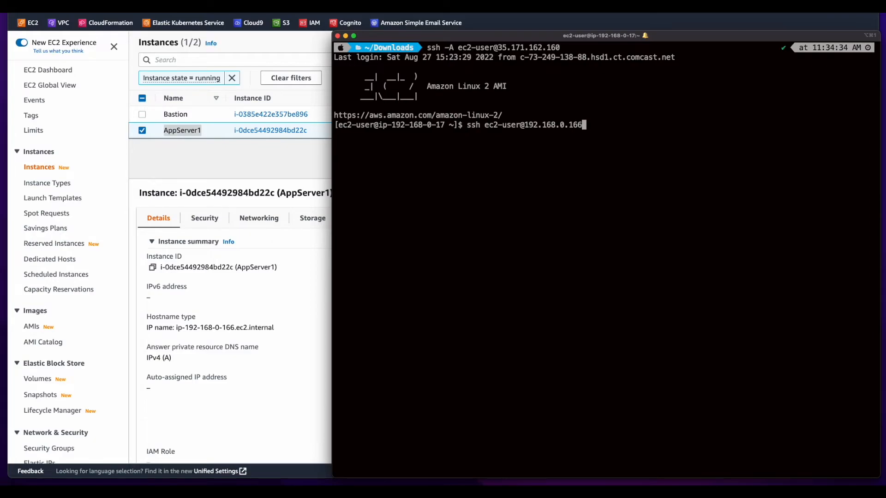
key(Return)
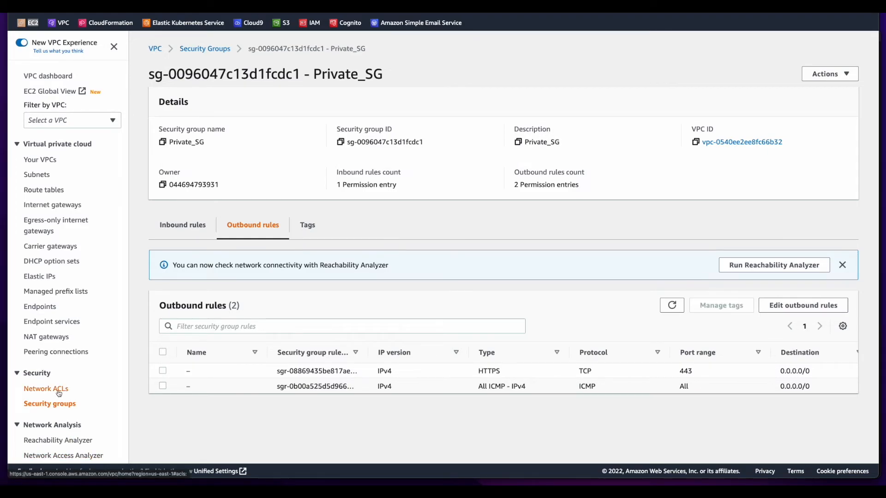
In the VPC console, create a network ACL named Public2_NACL in myVPC.
click(50, 388)
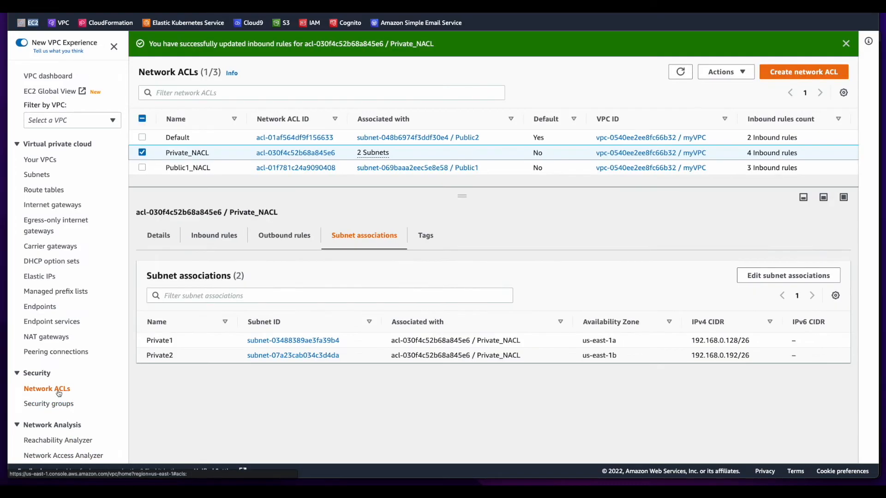
click(799, 72)
text(Public2_NACL)
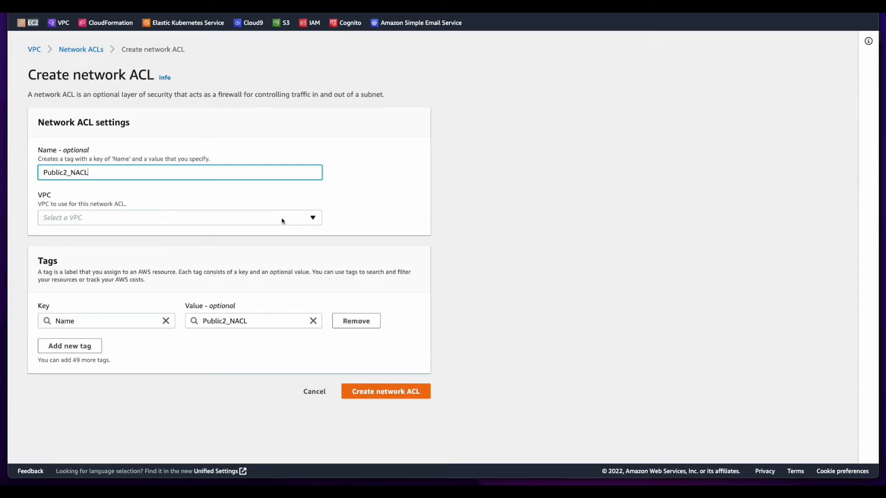
click(282, 221)
click(193, 251)
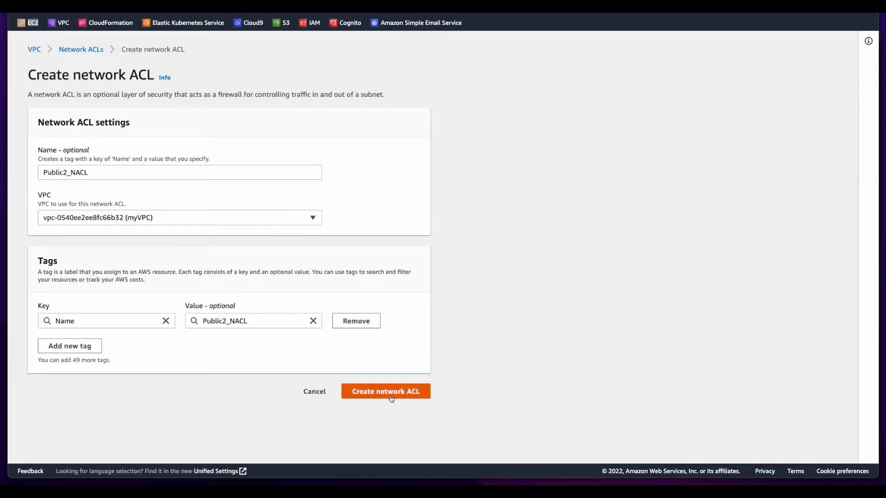
click(401, 392)
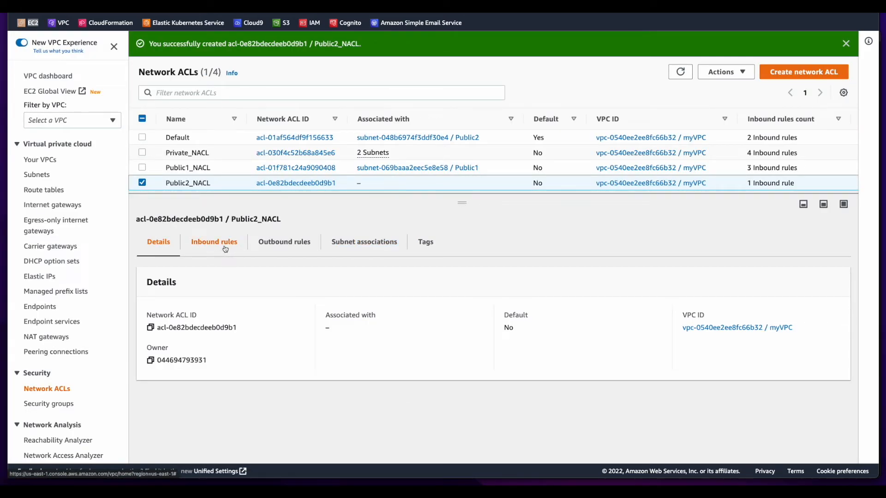
Add inbound rule 100 to Public2_NACL, allowing HTTPS (443) from 0.0.0.0/0.
click(225, 248)
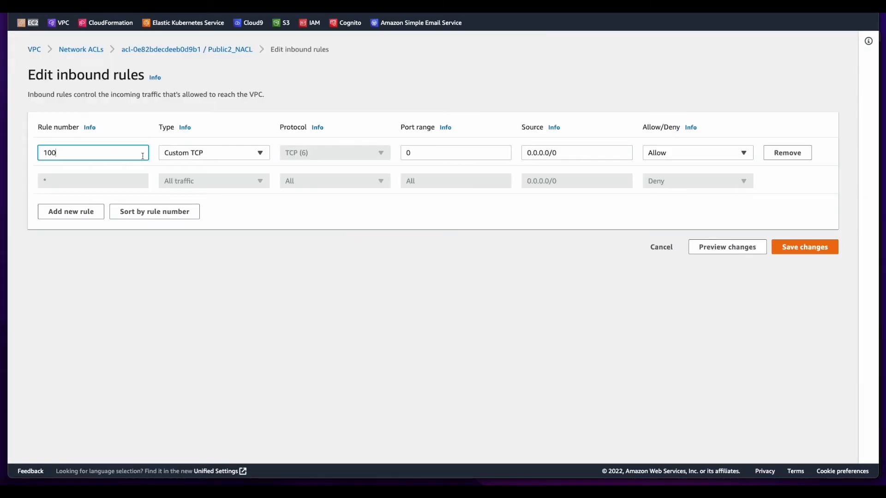
click(197, 153)
scroll(226, 213, down, 5)
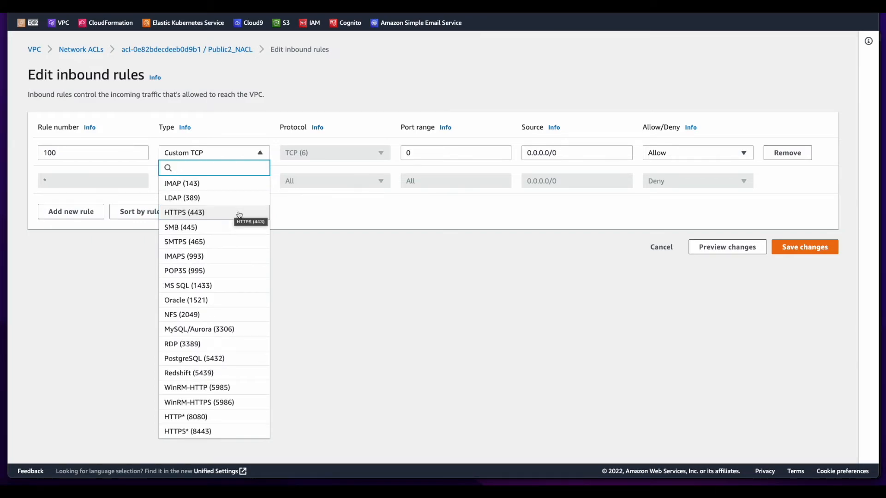
click(239, 213)
Add inbound rule 110 allowing Custom TCP on ports 1024-65535 from 0.0.0.0/0.
click(72, 211)
text(110)
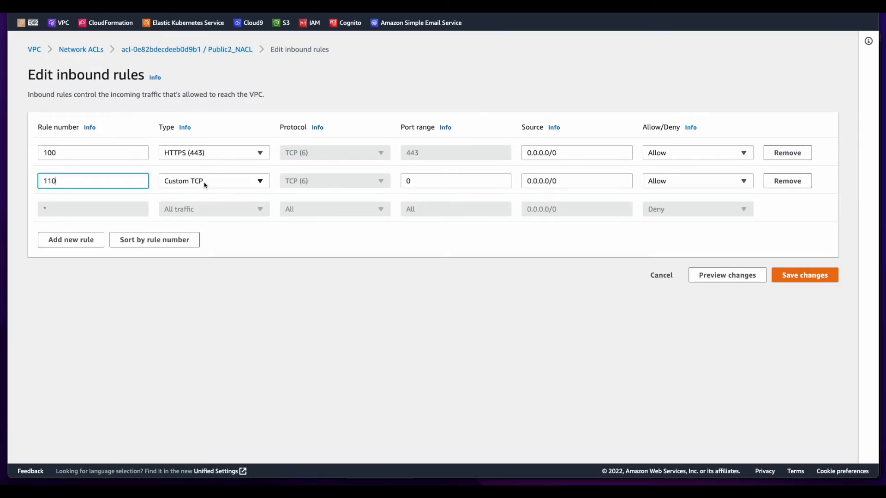
click(419, 181)
key(BackSpace)
text(1024-65535)
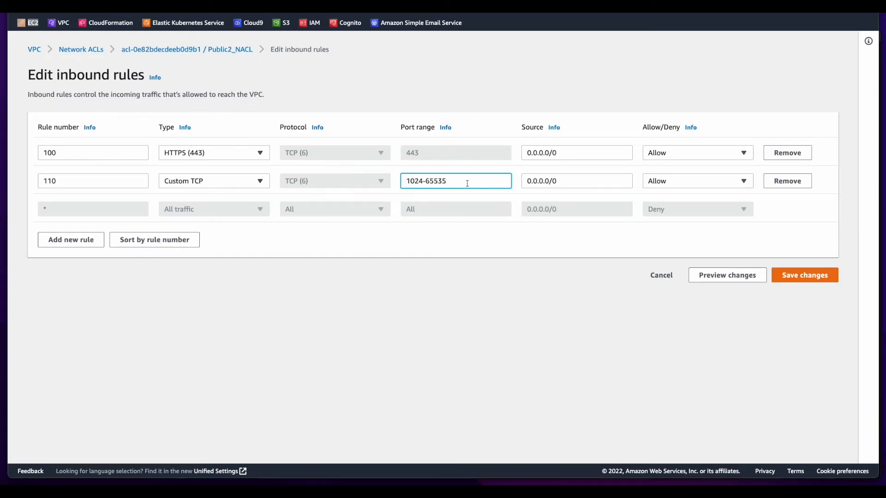
Add and save inbound rule 120 allowing Custom ICMP - IPv4, and restrict the HTTPS rule's source to 192.168.0.0/24.
click(71, 239)
text(120)
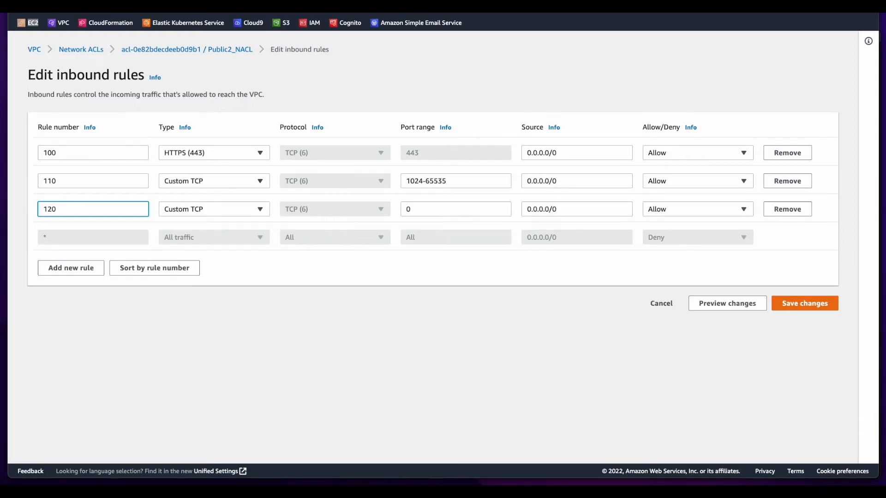
click(207, 211)
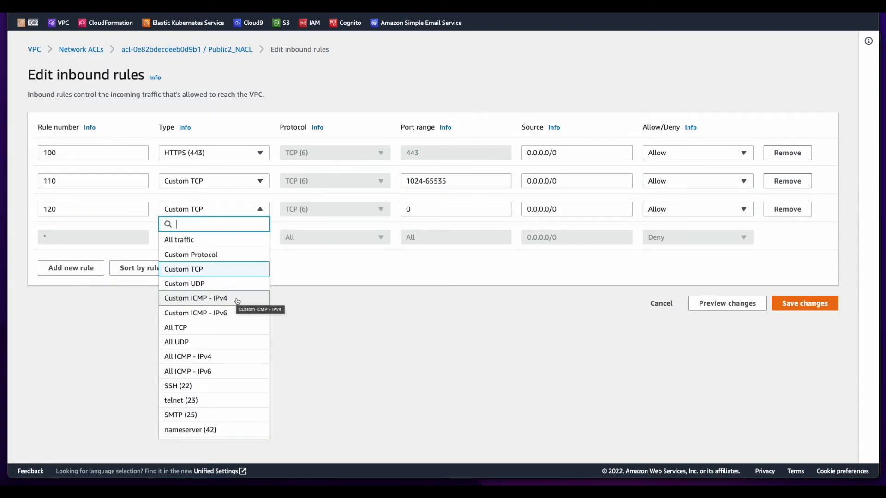
click(237, 301)
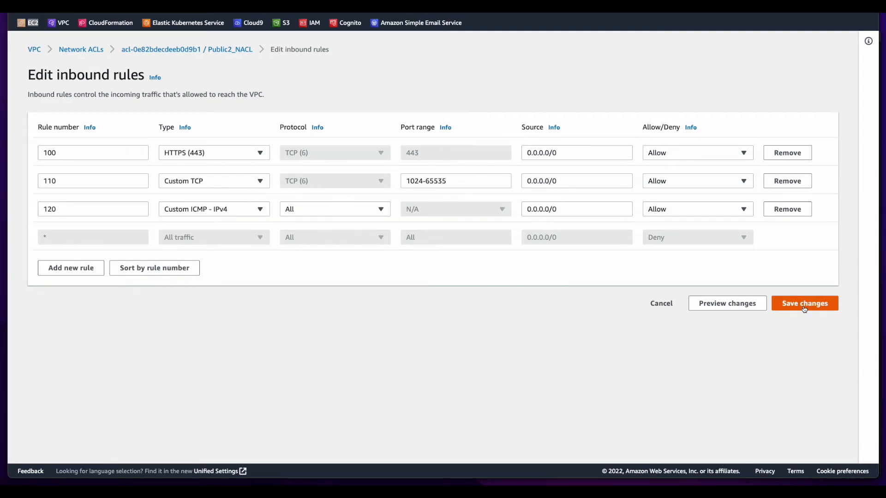
click(804, 309)
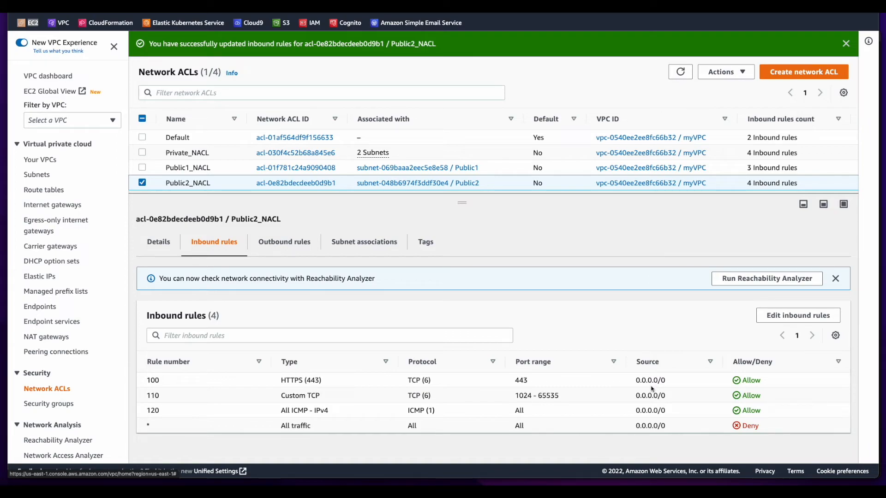
click(805, 317)
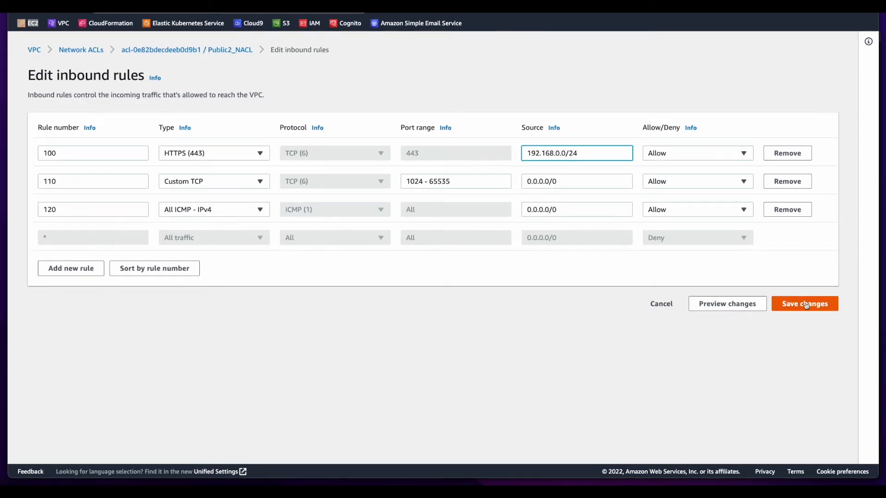
click(807, 305)
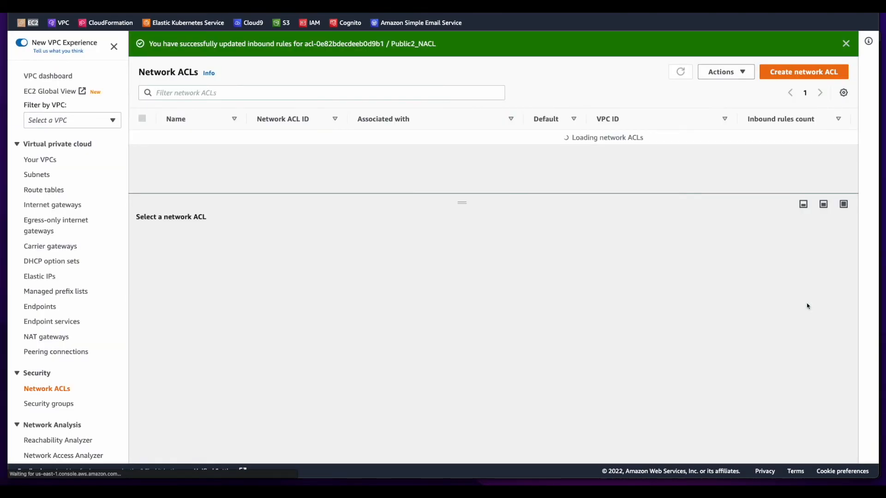
Add outbound rules to Public2_NACL: 100 allowing HTTPS (443) to 0.0.0.0/0, and 110 allowing Custom TCP 1024-65535 to 192.168.0.0/24.
click(284, 235)
click(795, 309)
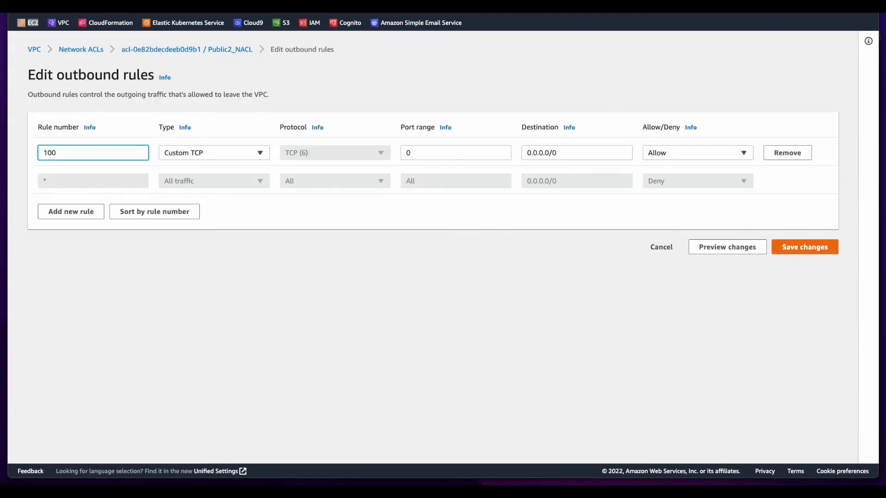
click(197, 153)
scroll(223, 216, down, 5)
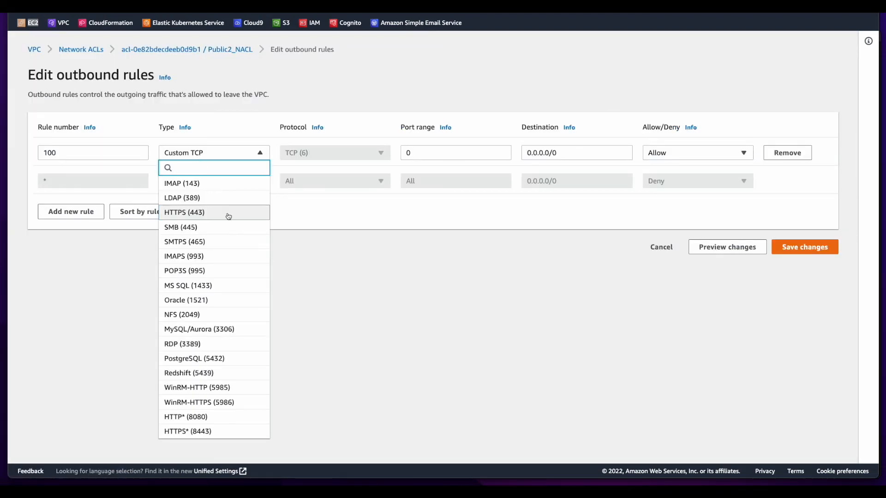
click(228, 216)
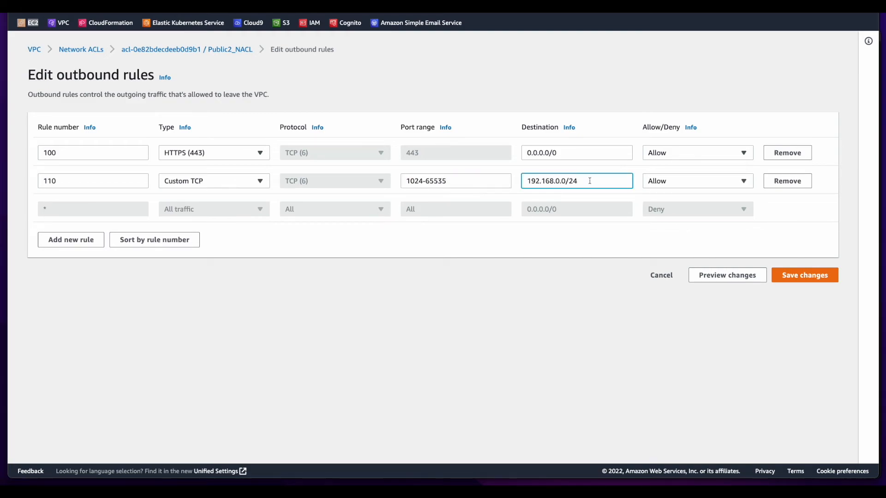
Add outbound rule 120 allowing Custom ICMP - IPv4 to 0.0.0.0/0 and save the outbound rules.
click(71, 240)
click(194, 210)
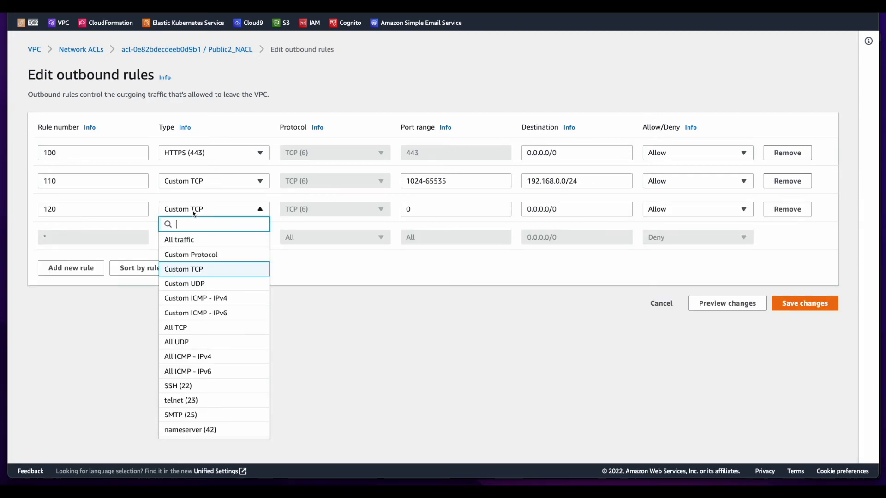
click(228, 298)
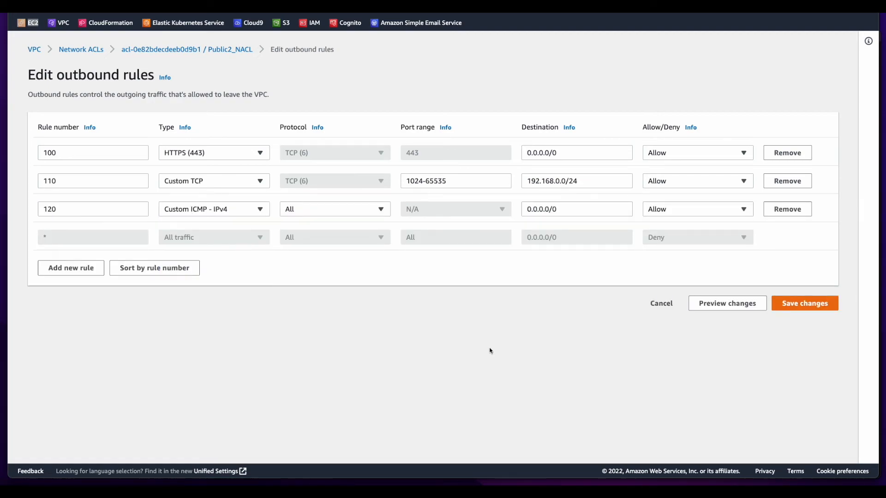
click(819, 306)
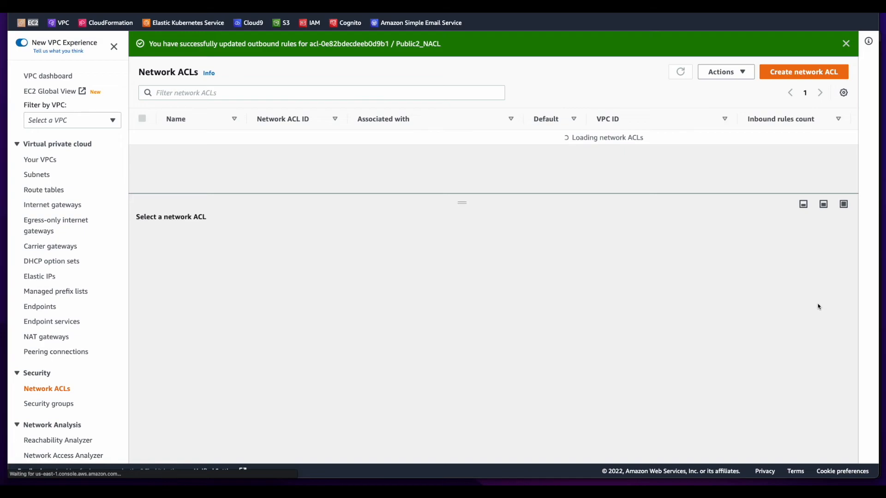
Associate the Public2 subnet with Public2_NACL and save the association.
click(350, 245)
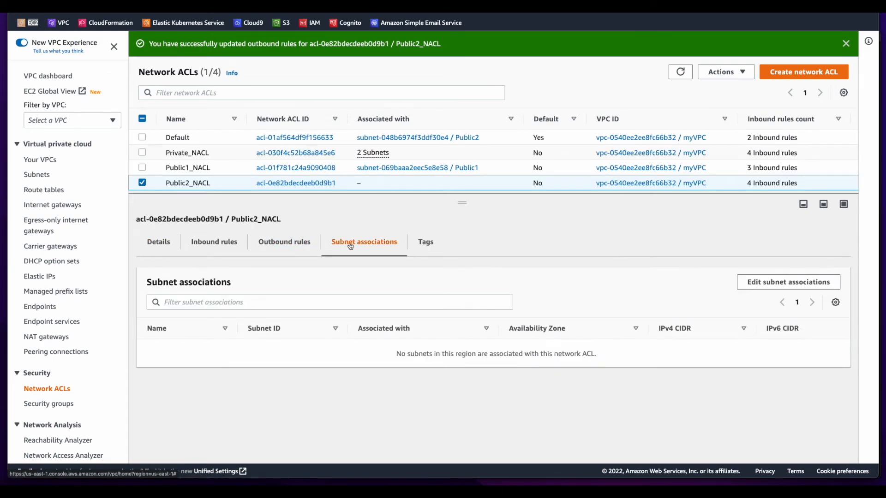
click(784, 285)
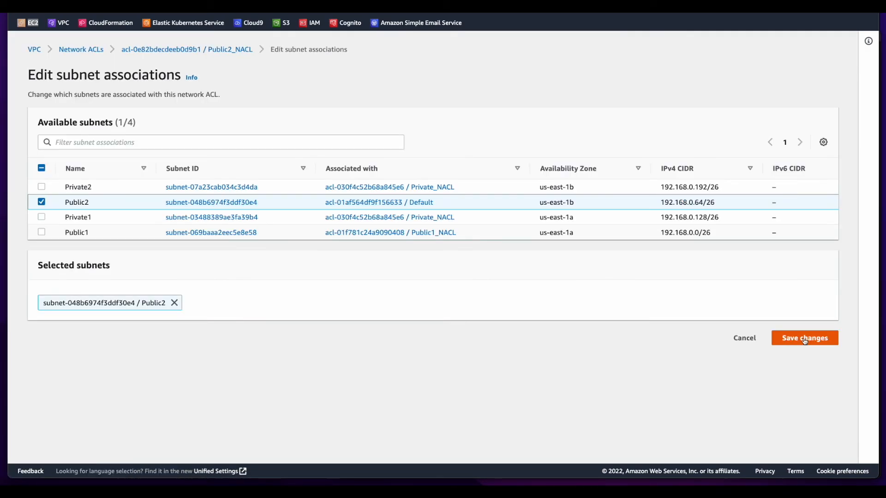
click(804, 339)
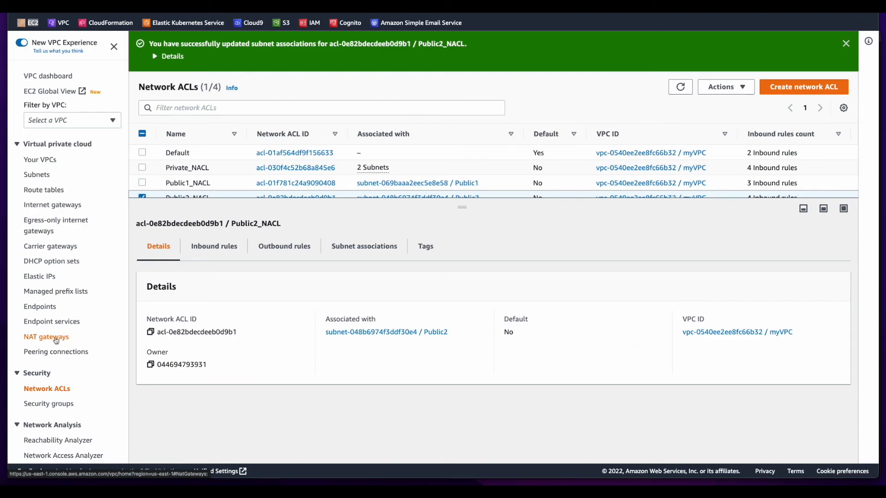
Create a public NAT gateway named myNATGW in the Public2 subnet with a newly allocated Elastic IP.
click(56, 340)
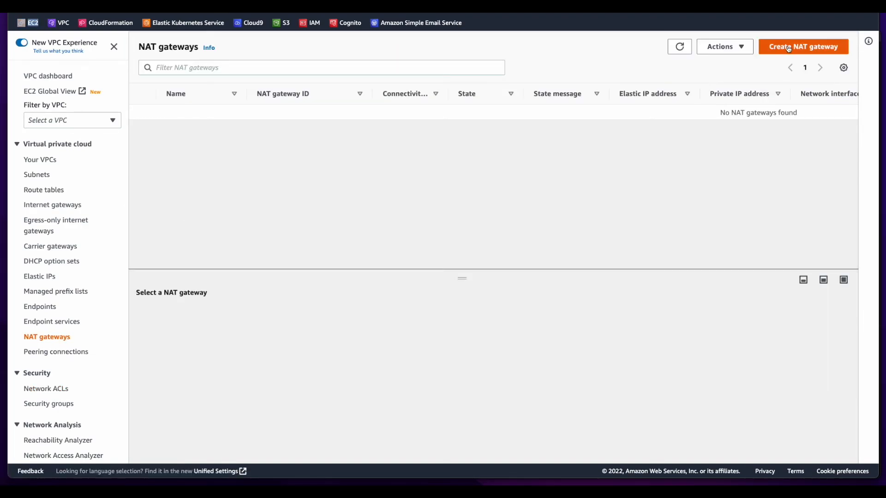
click(788, 48)
text(myNATGW)
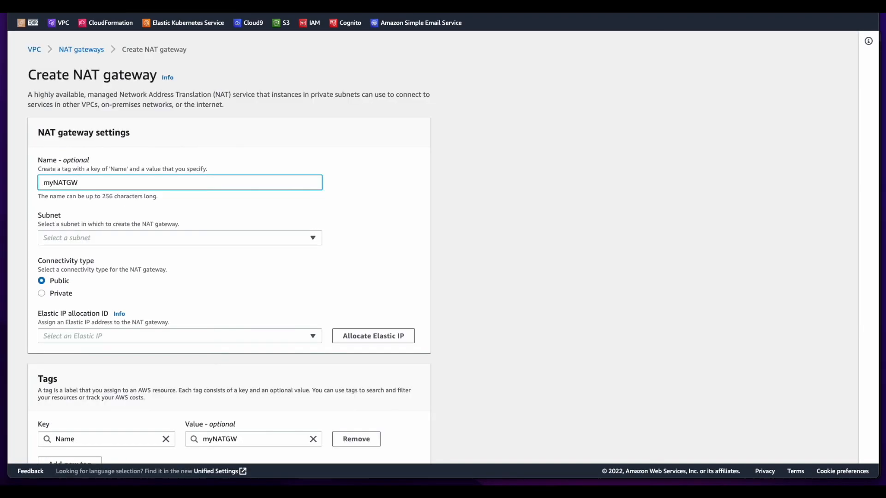
click(206, 238)
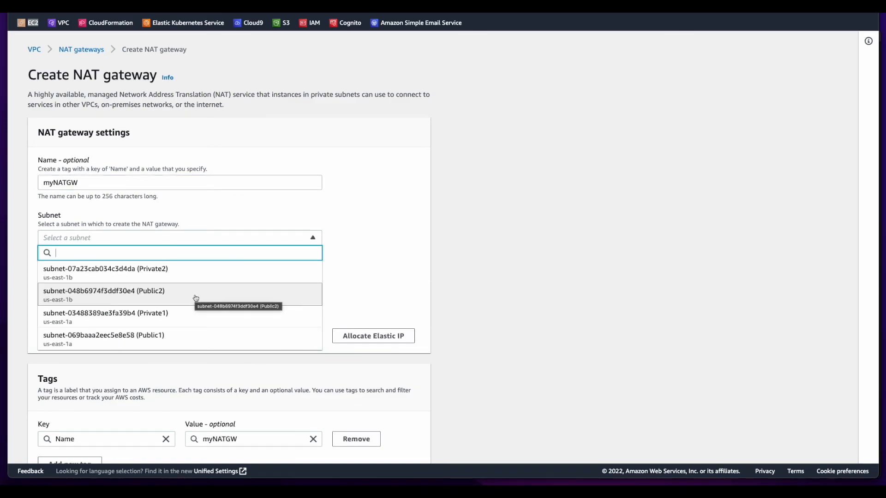
click(196, 297)
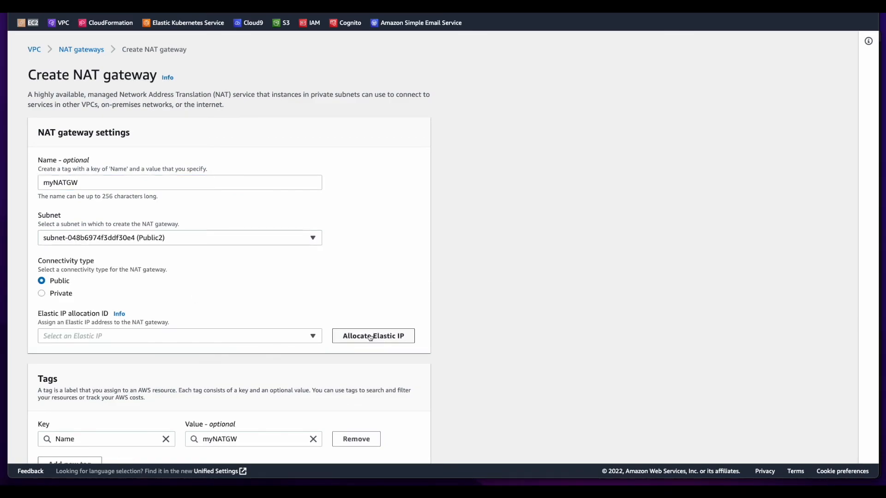
click(390, 339)
scroll(407, 397, down, 2)
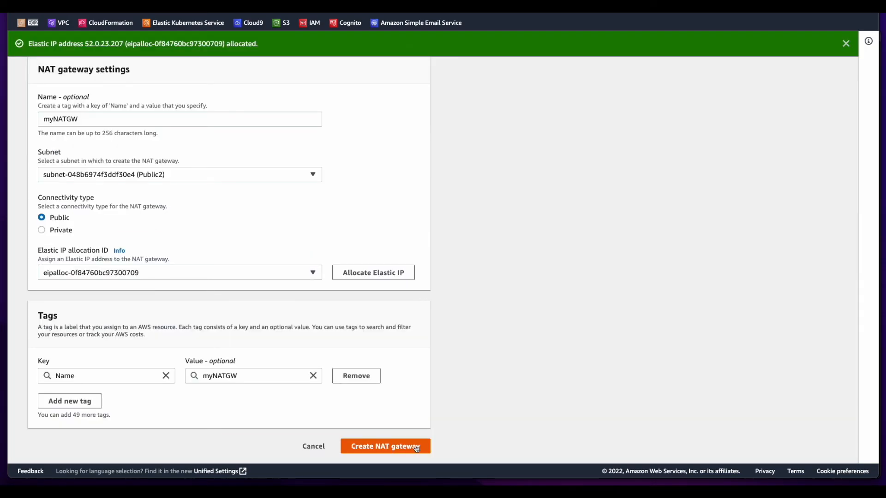
click(416, 448)
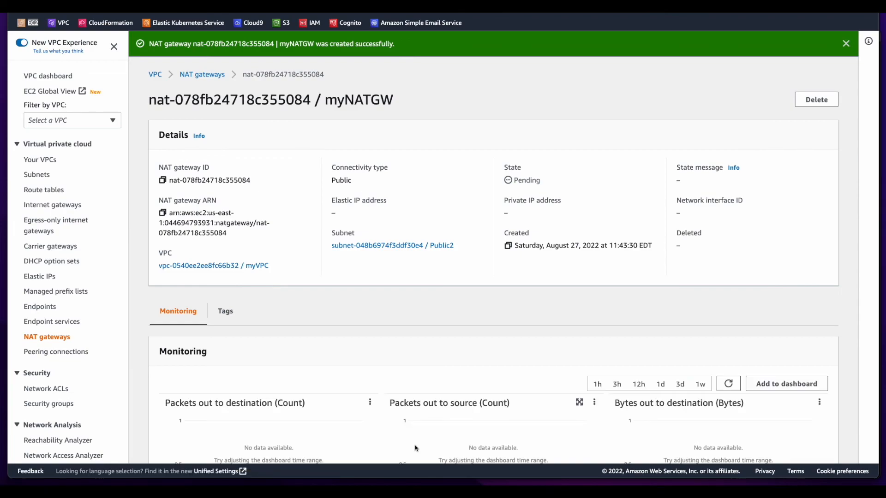
Add a route to Private_RT sending 0.0.0.0/0 to the myNATGW NAT gateway and save the route changes.
click(44, 190)
click(176, 114)
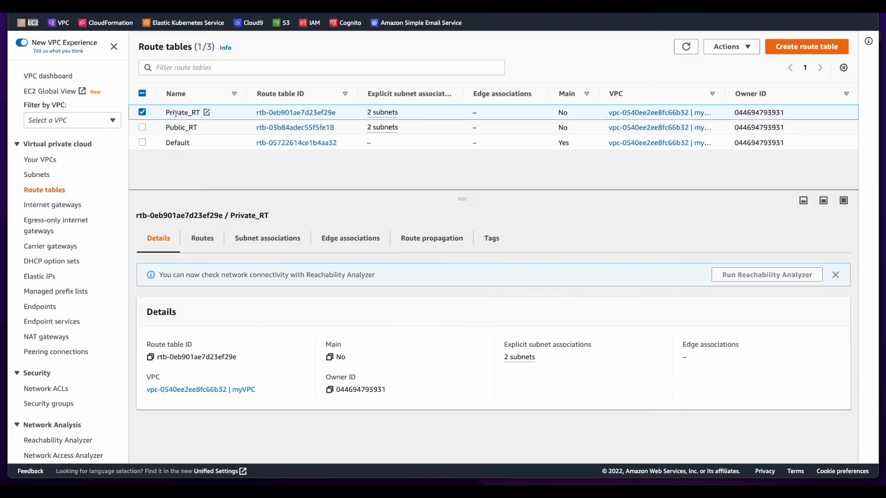
click(203, 238)
click(812, 279)
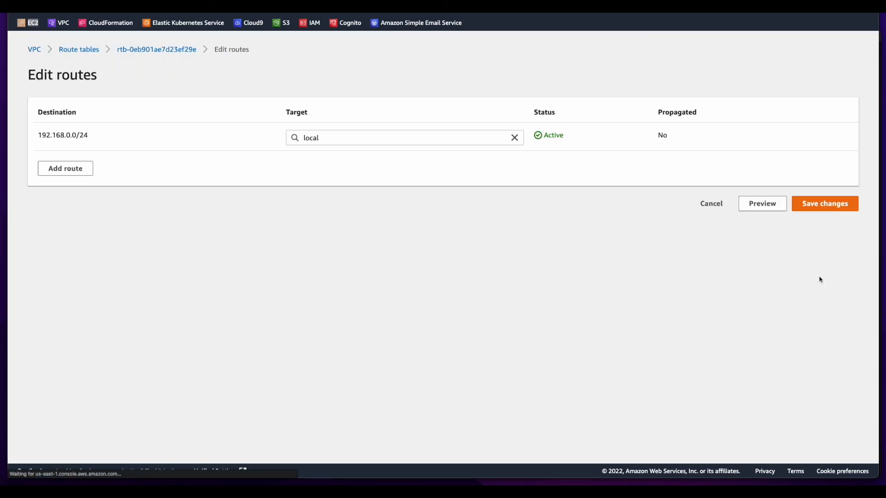
click(65, 168)
click(103, 180)
click(376, 165)
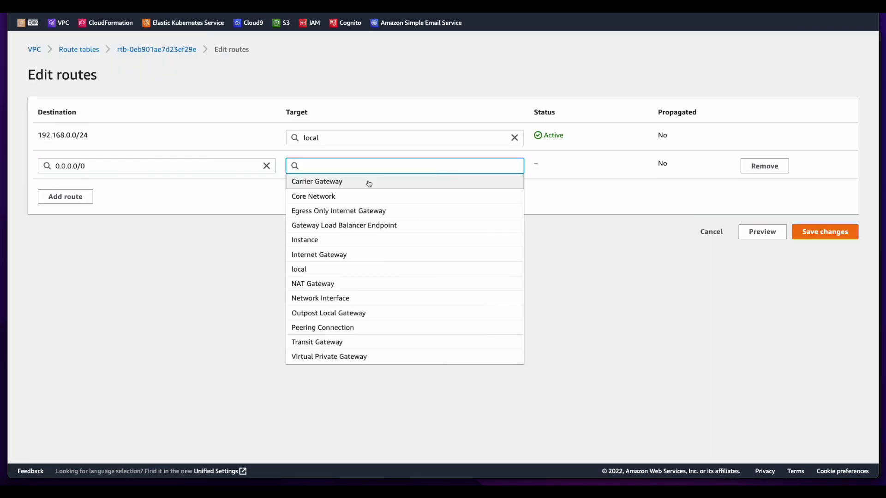
click(376, 286)
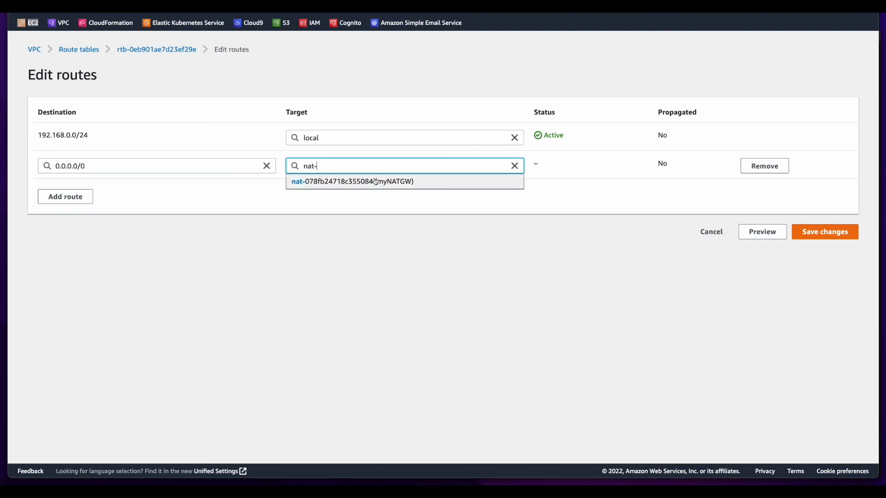
click(375, 182)
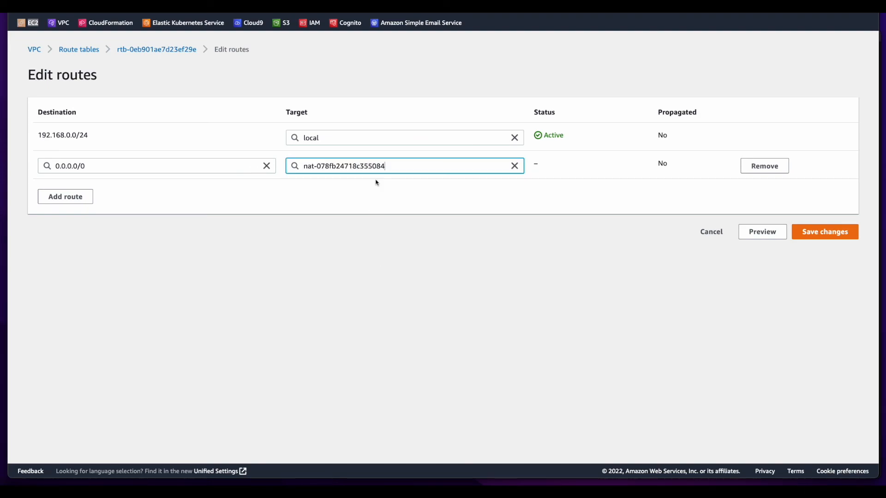
click(826, 234)
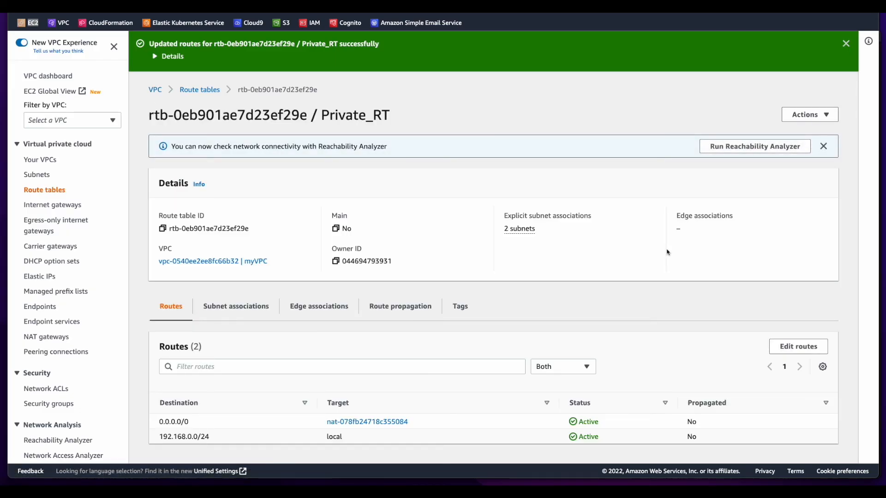
Switch to the terminal session on the private server, run ping google.com to test internet access, and stop the ping.
key(super+Tab)
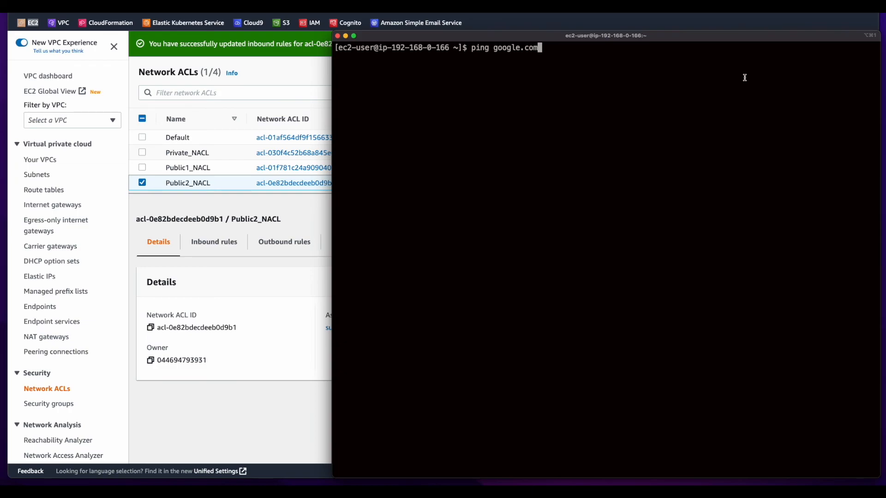
key(Return)
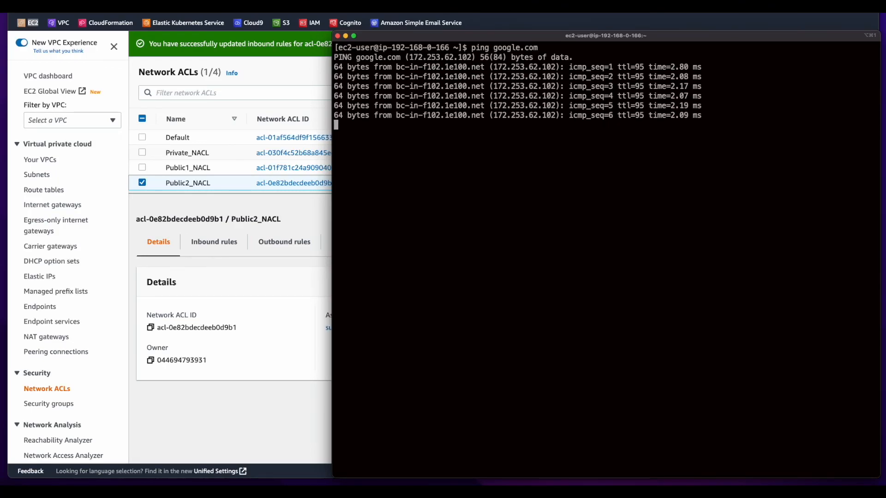
key(ctrl+c)
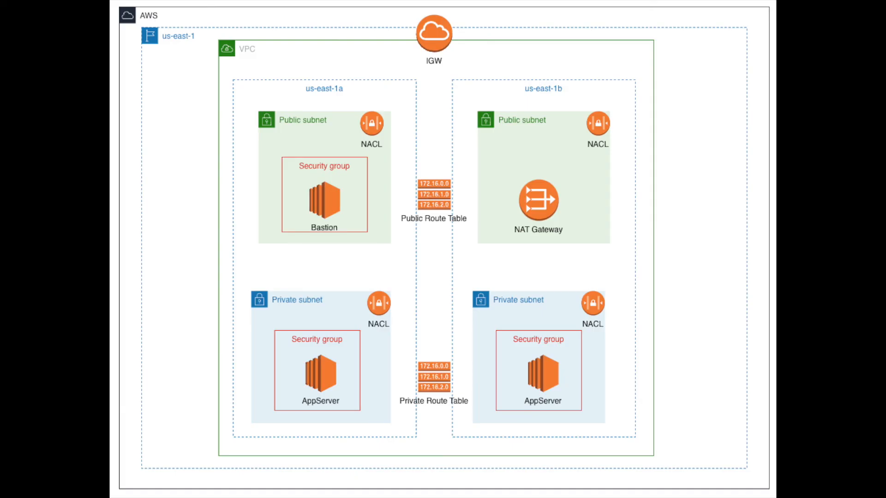